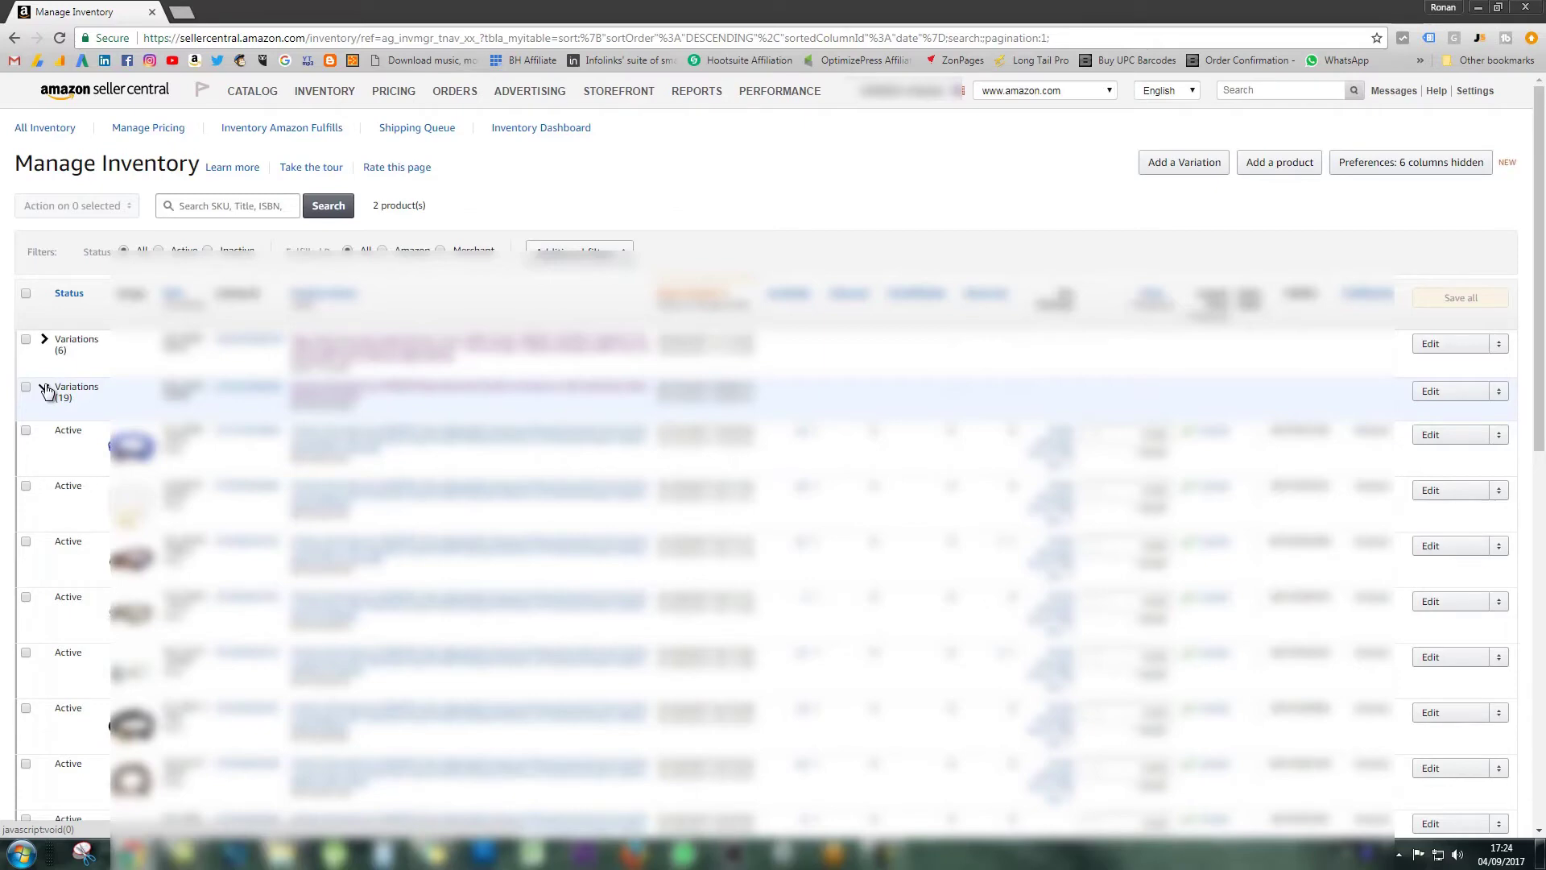
Select one Active variation listing and choose Create Fulfillment Order from 'Action on 1 selected'
scroll(46, 391, down, 1)
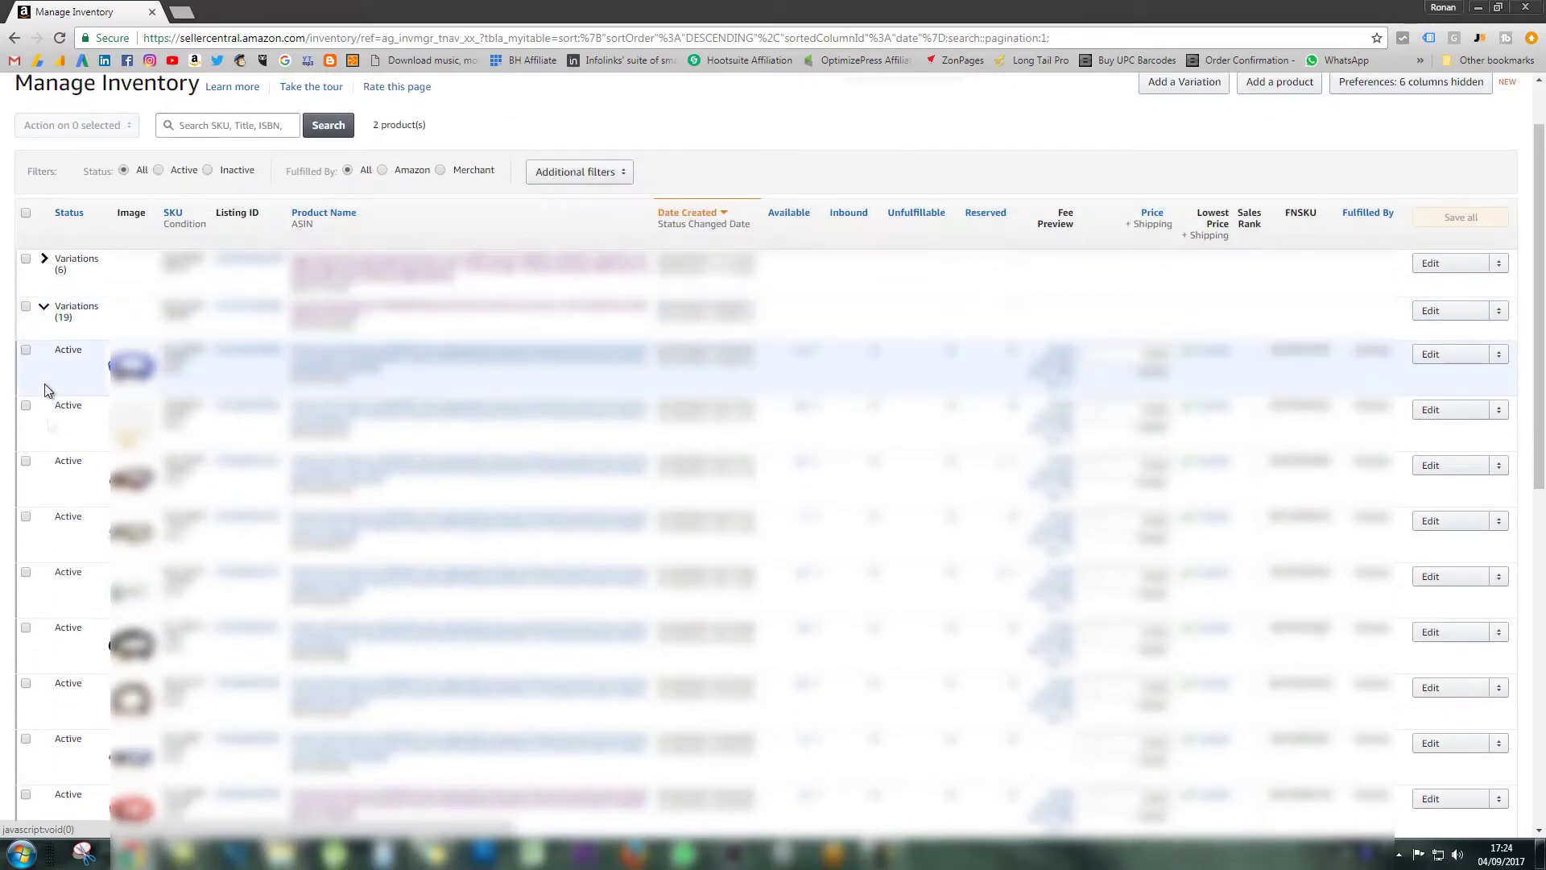
click(26, 628)
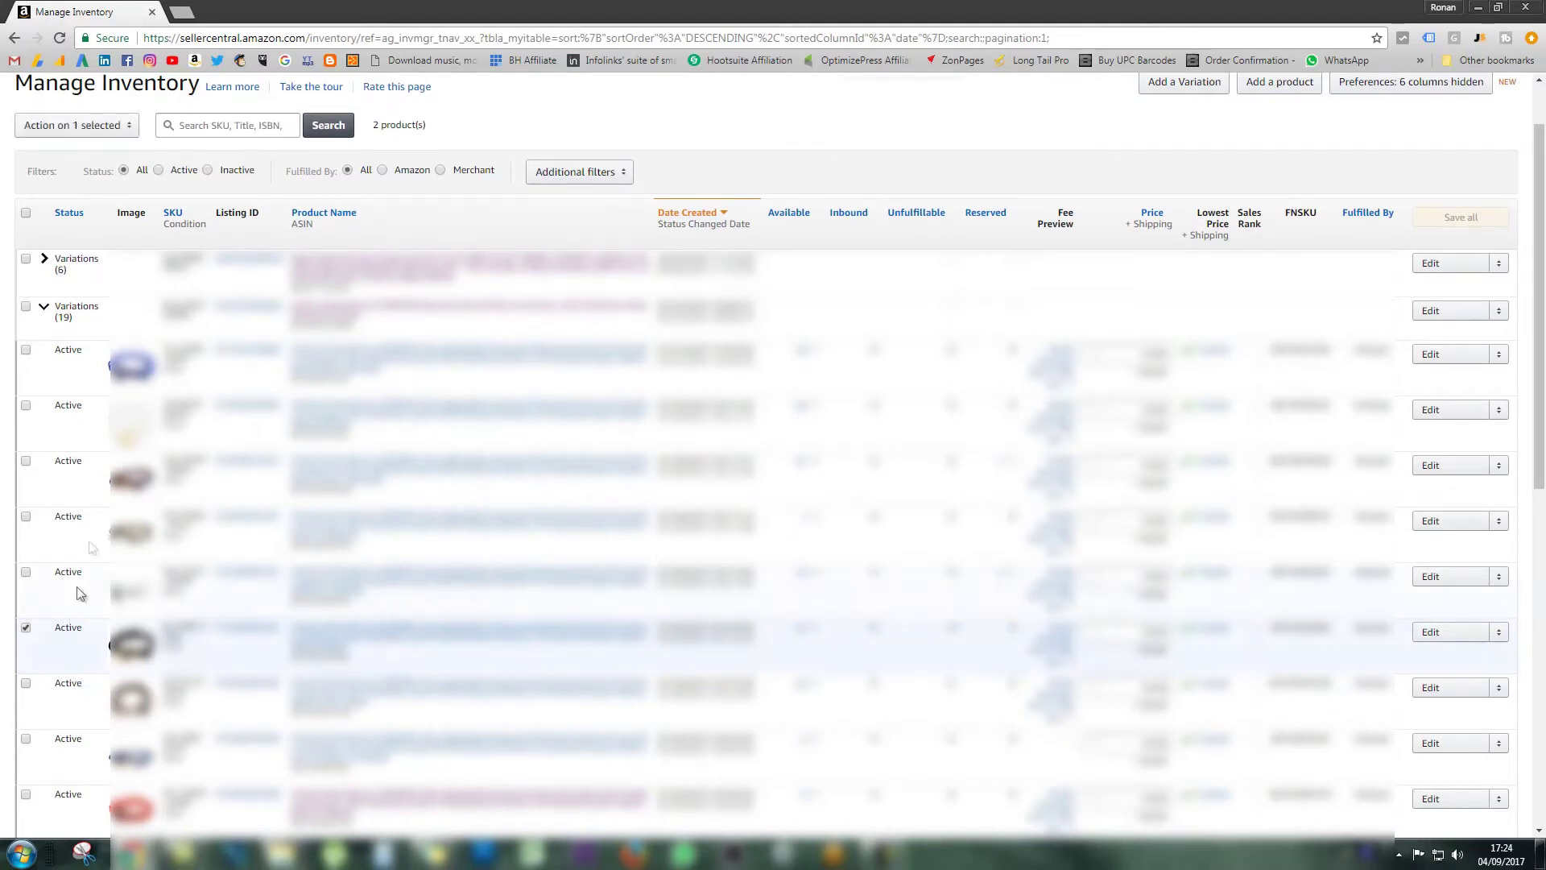
click(110, 129)
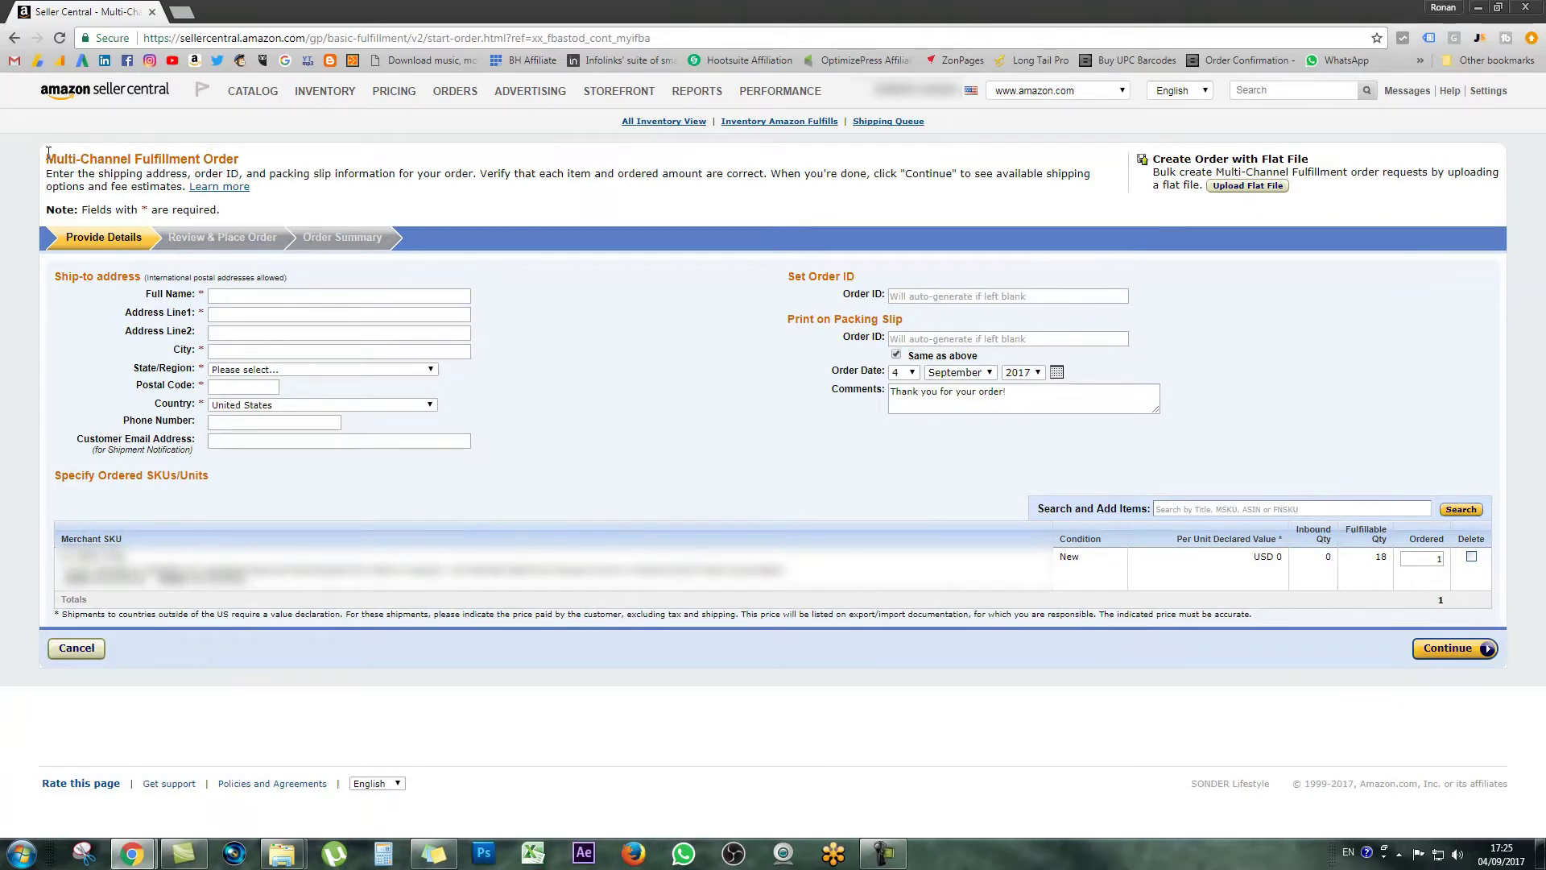
mouse_move(183, 853)
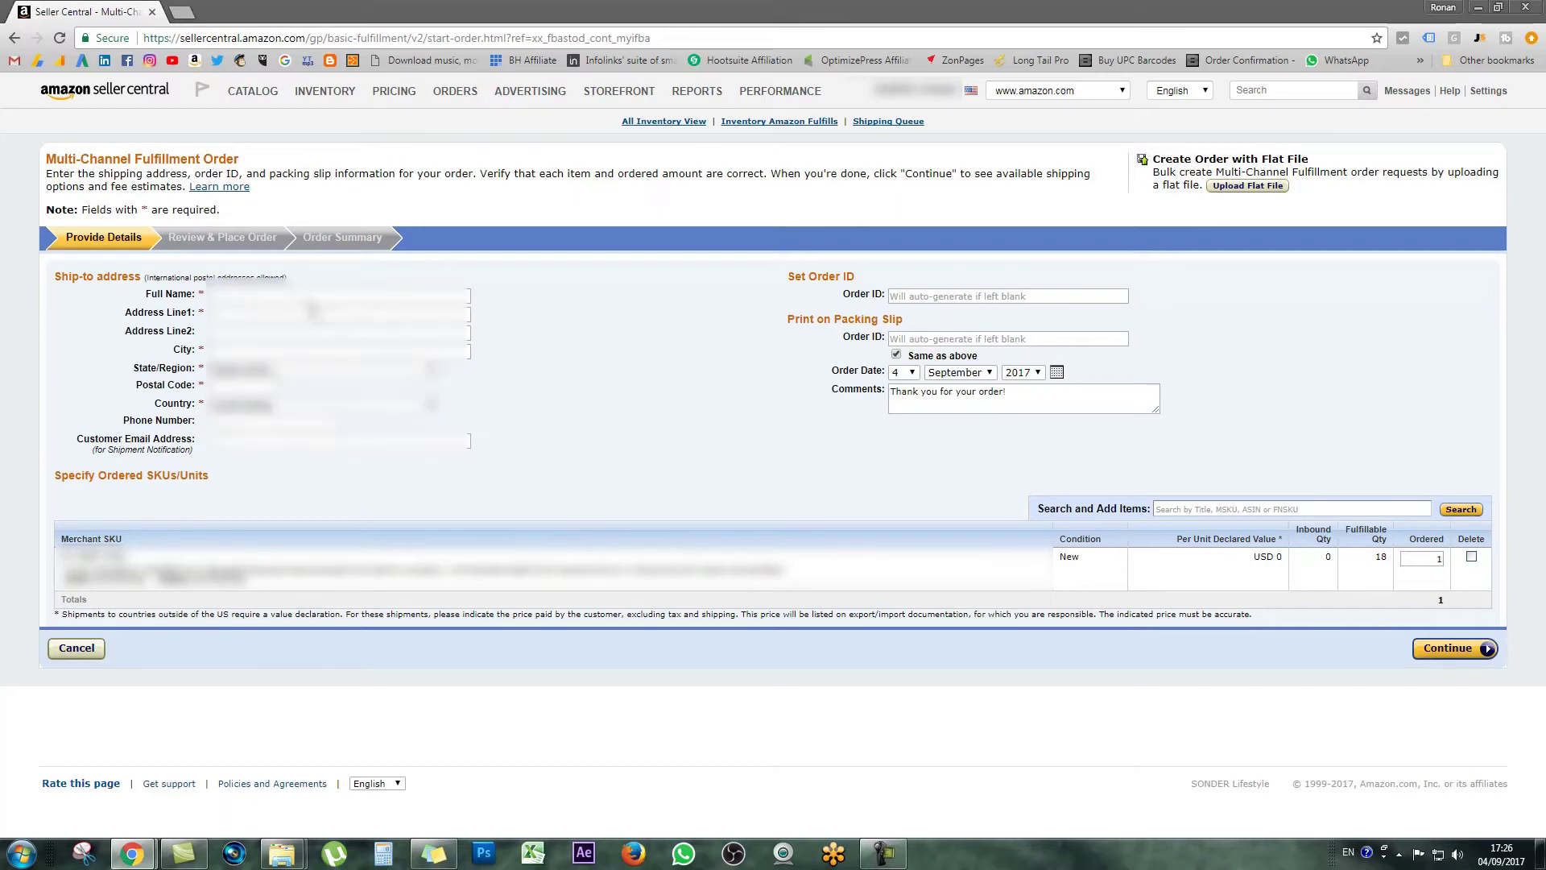
click(283, 299)
Fill in the recipient's full name and street address lines in the ship-to form
key(ctrl+v)
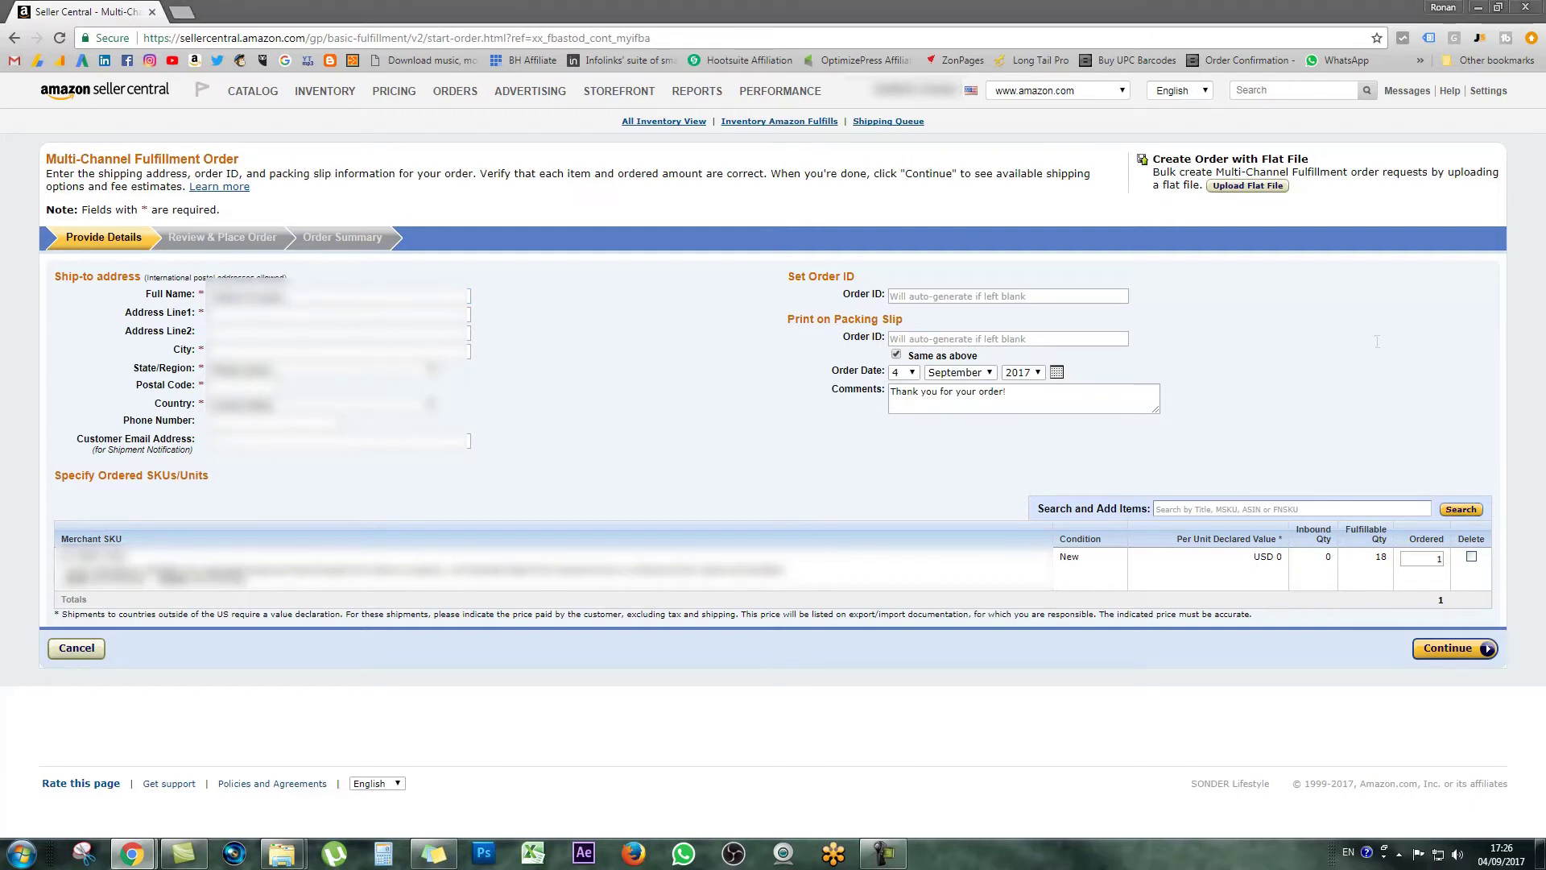
key(alt+Tab)
key(Tab)
key(ctrl+v)
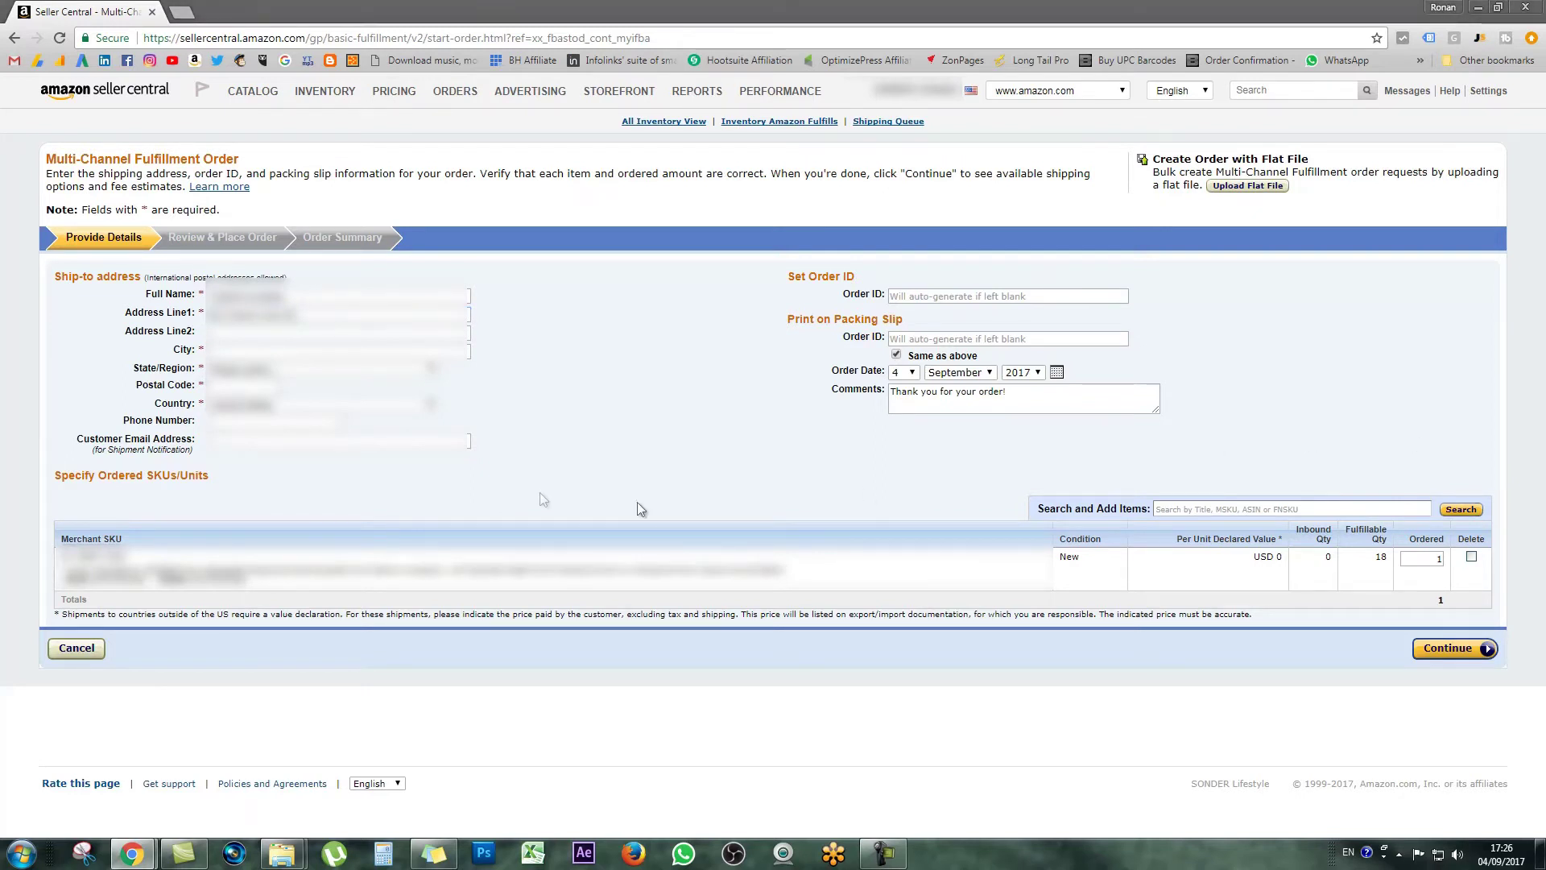
click(226, 333)
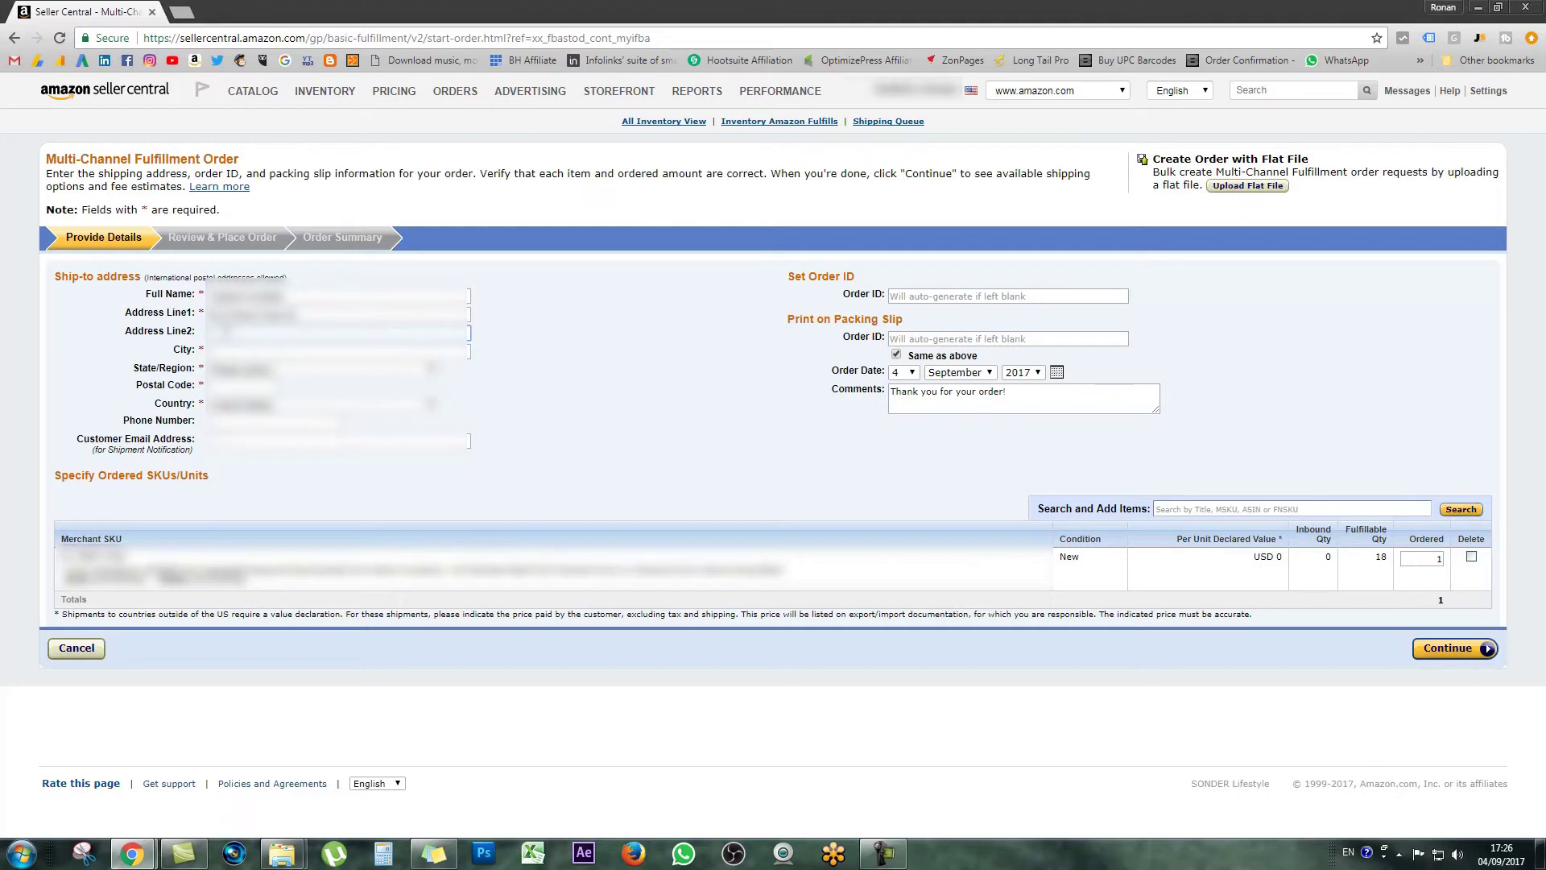
key(ctrl+v)
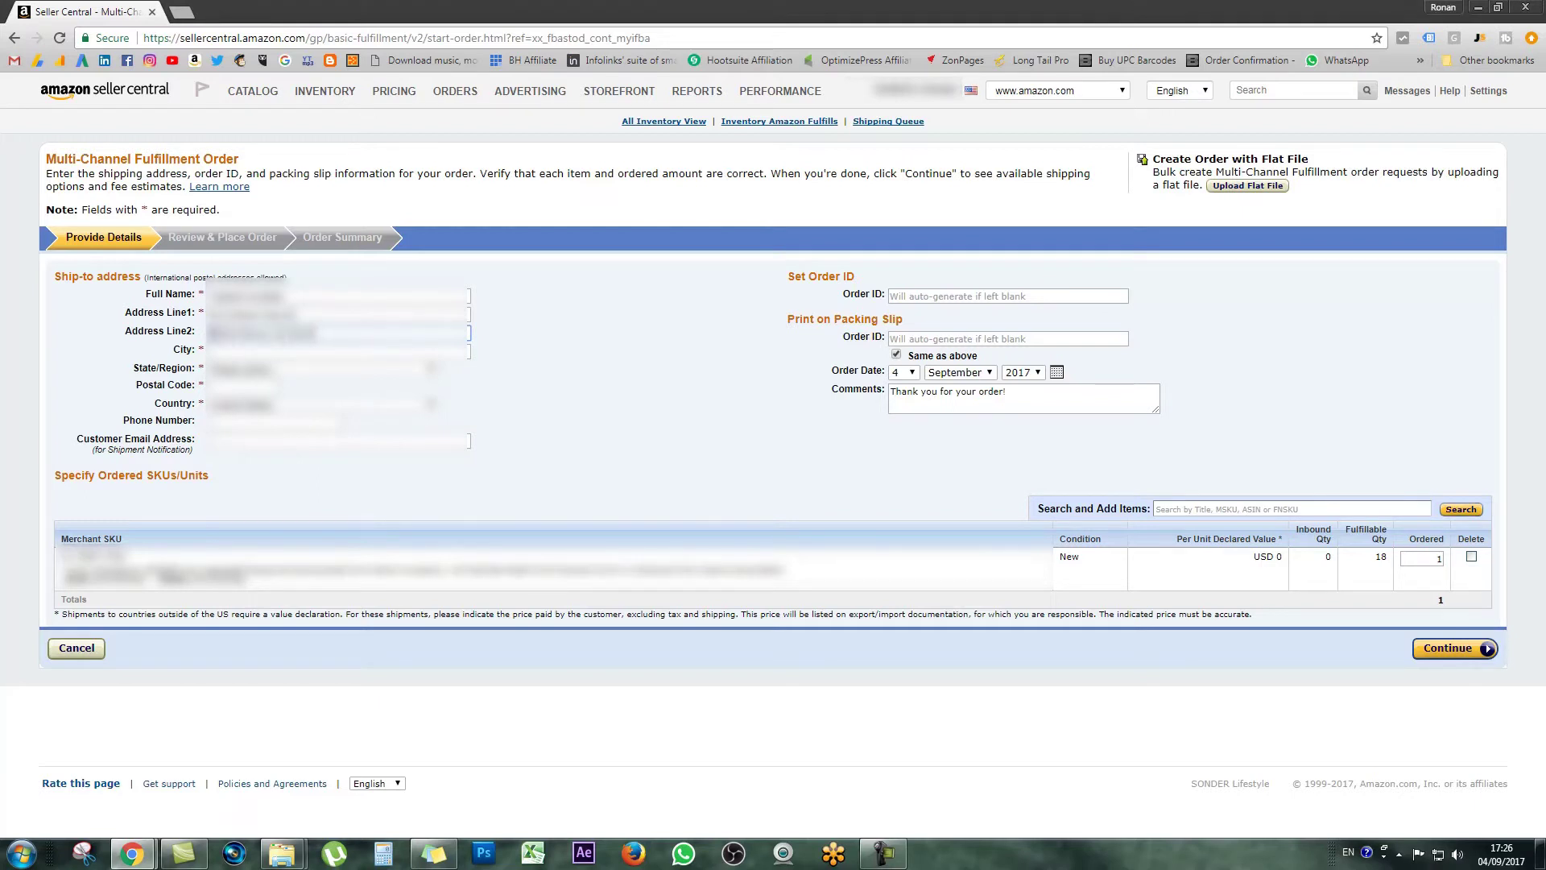
drag(216, 332, 332, 334)
key(ctrl+x)
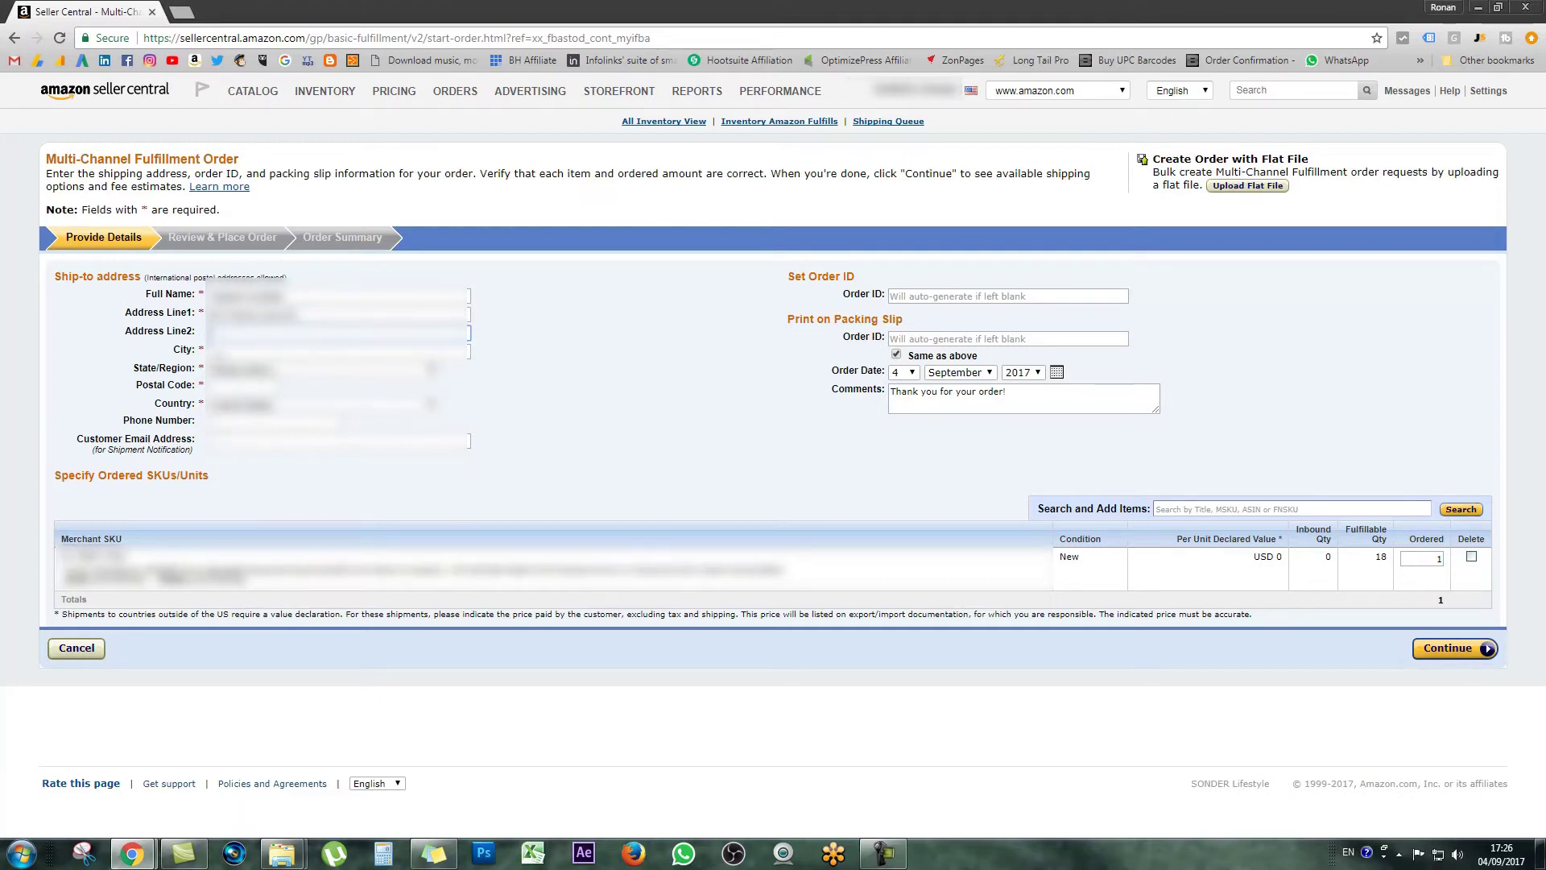
Complete the city, state and postal code, then add the customer's notification e-mail
click(217, 353)
key(ctrl+v)
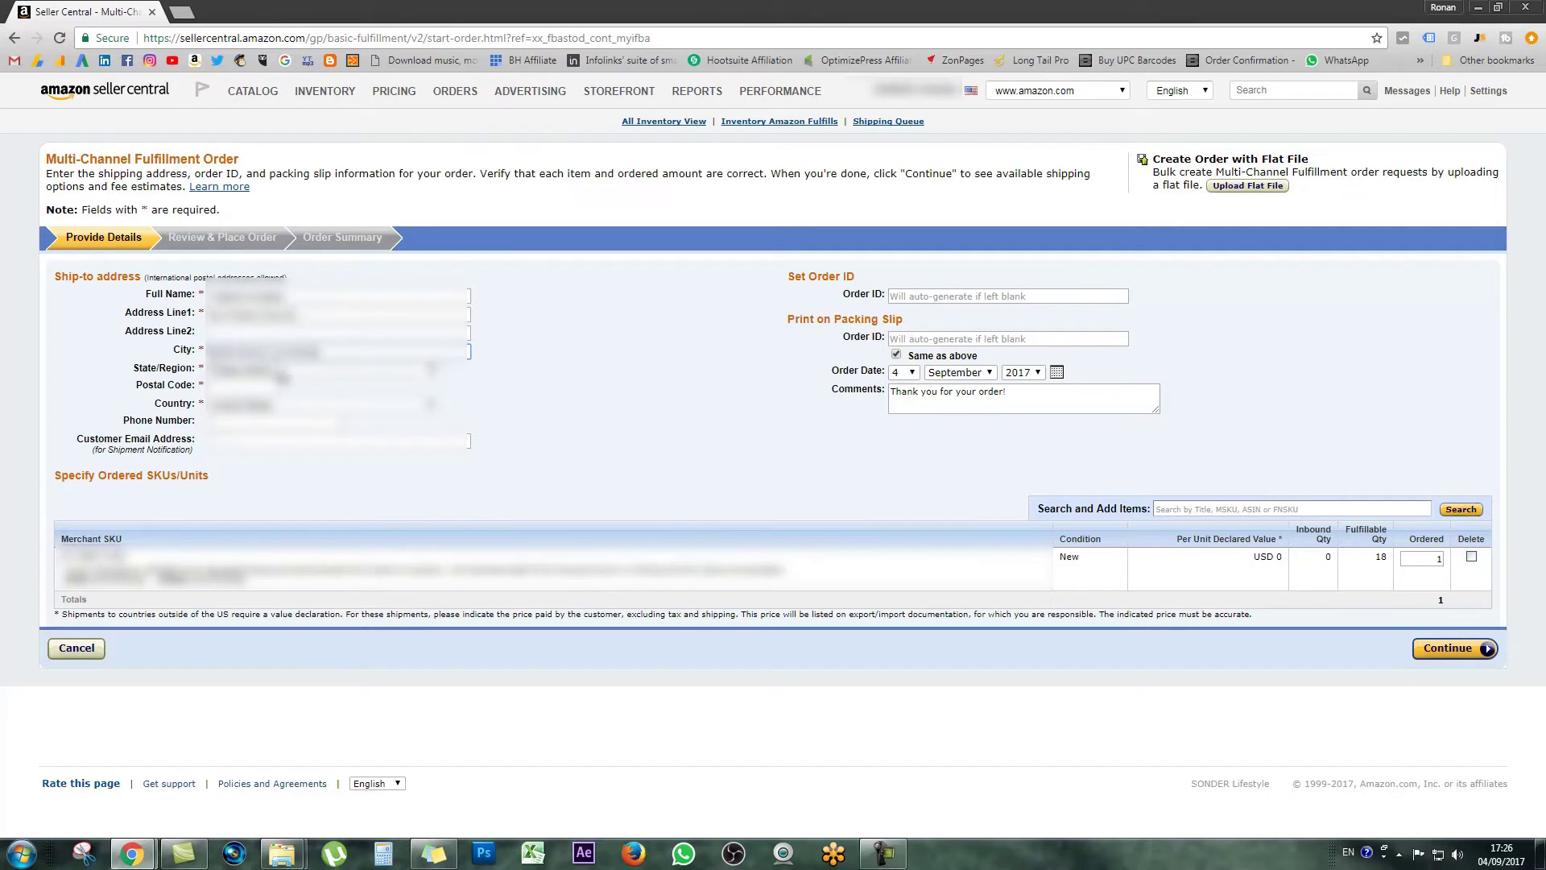
click(282, 375)
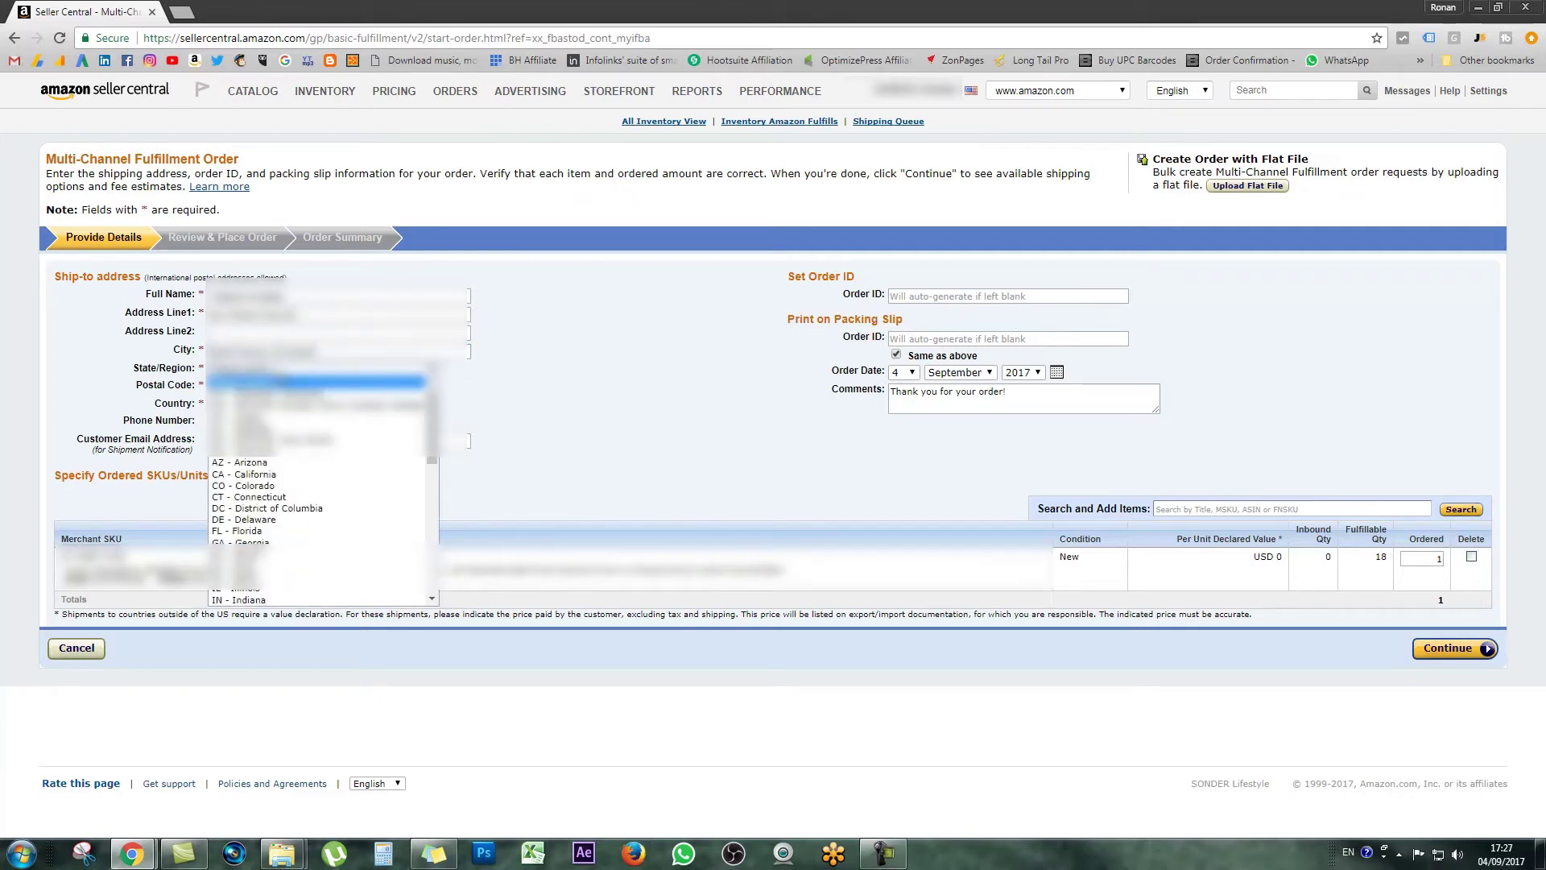
scroll(296, 463, down, 10)
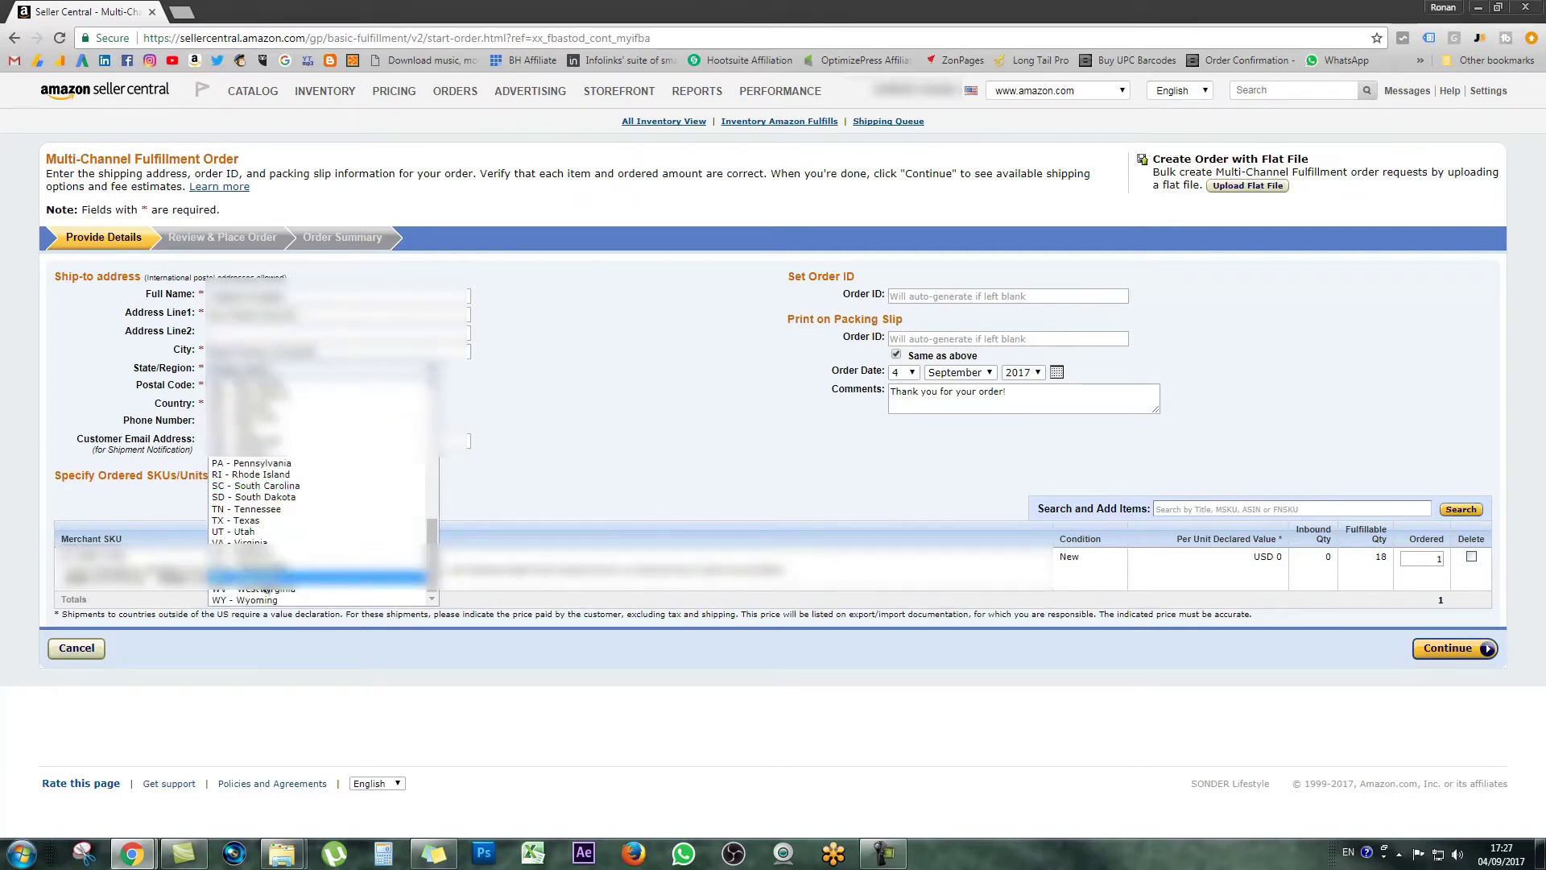
click(297, 463)
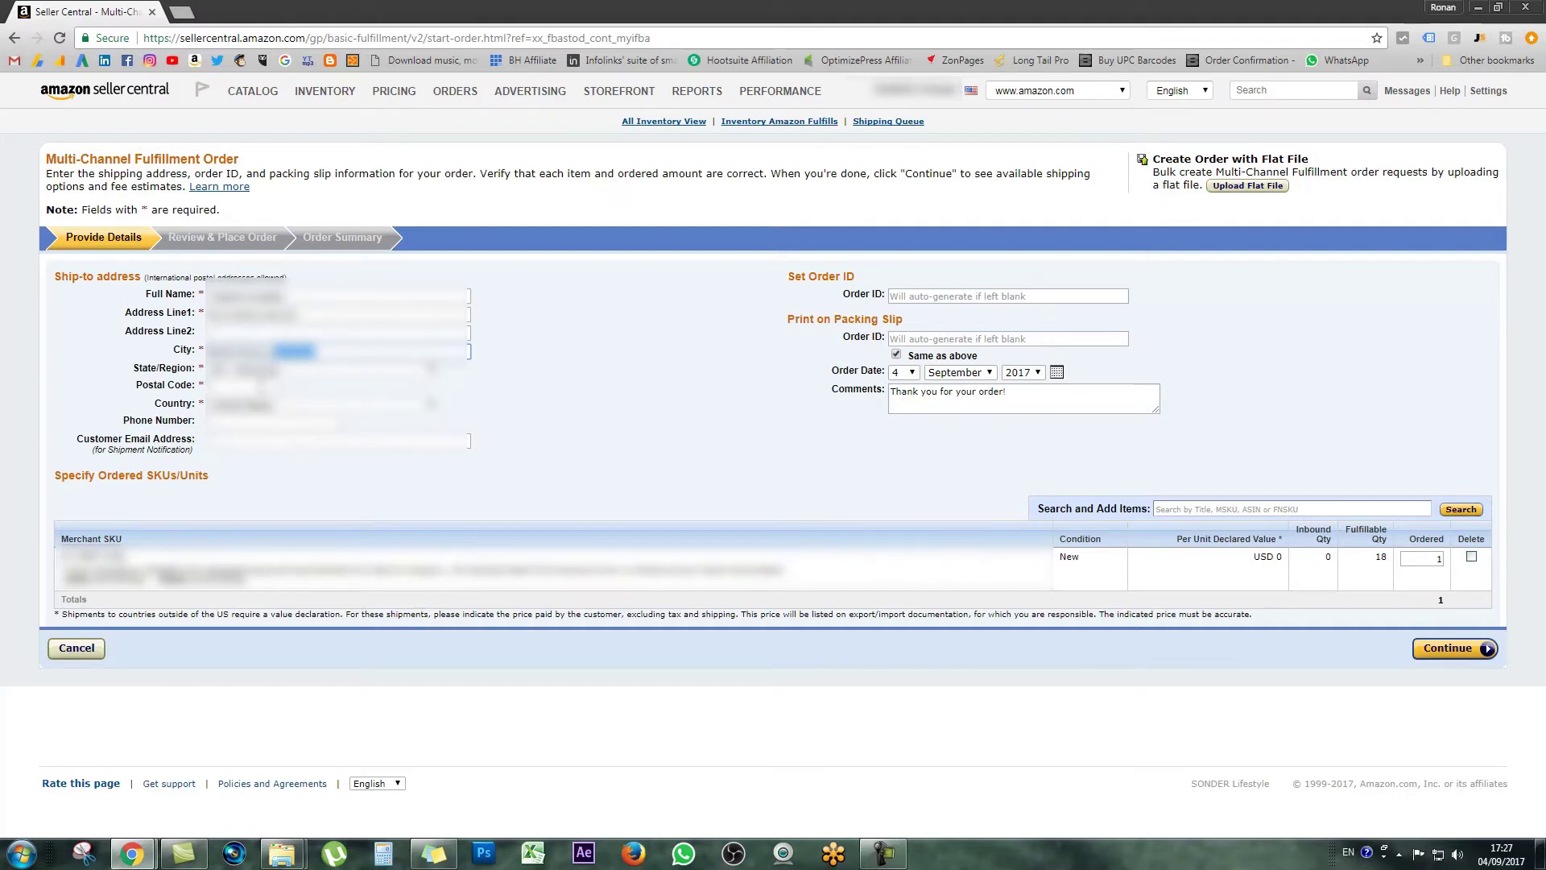
double_click(233, 386)
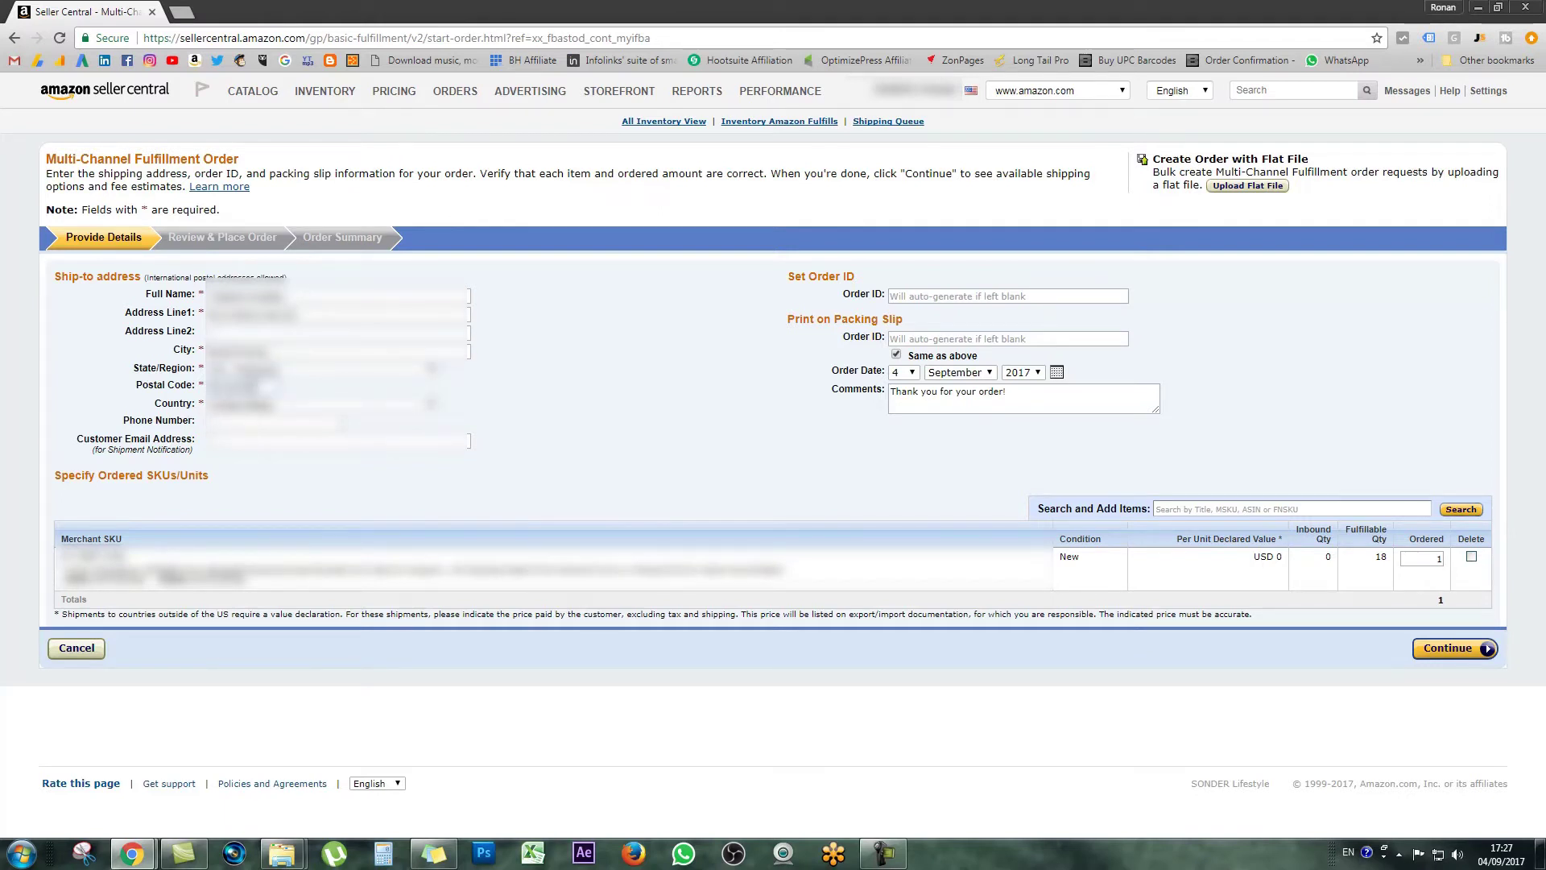
click(203, 383)
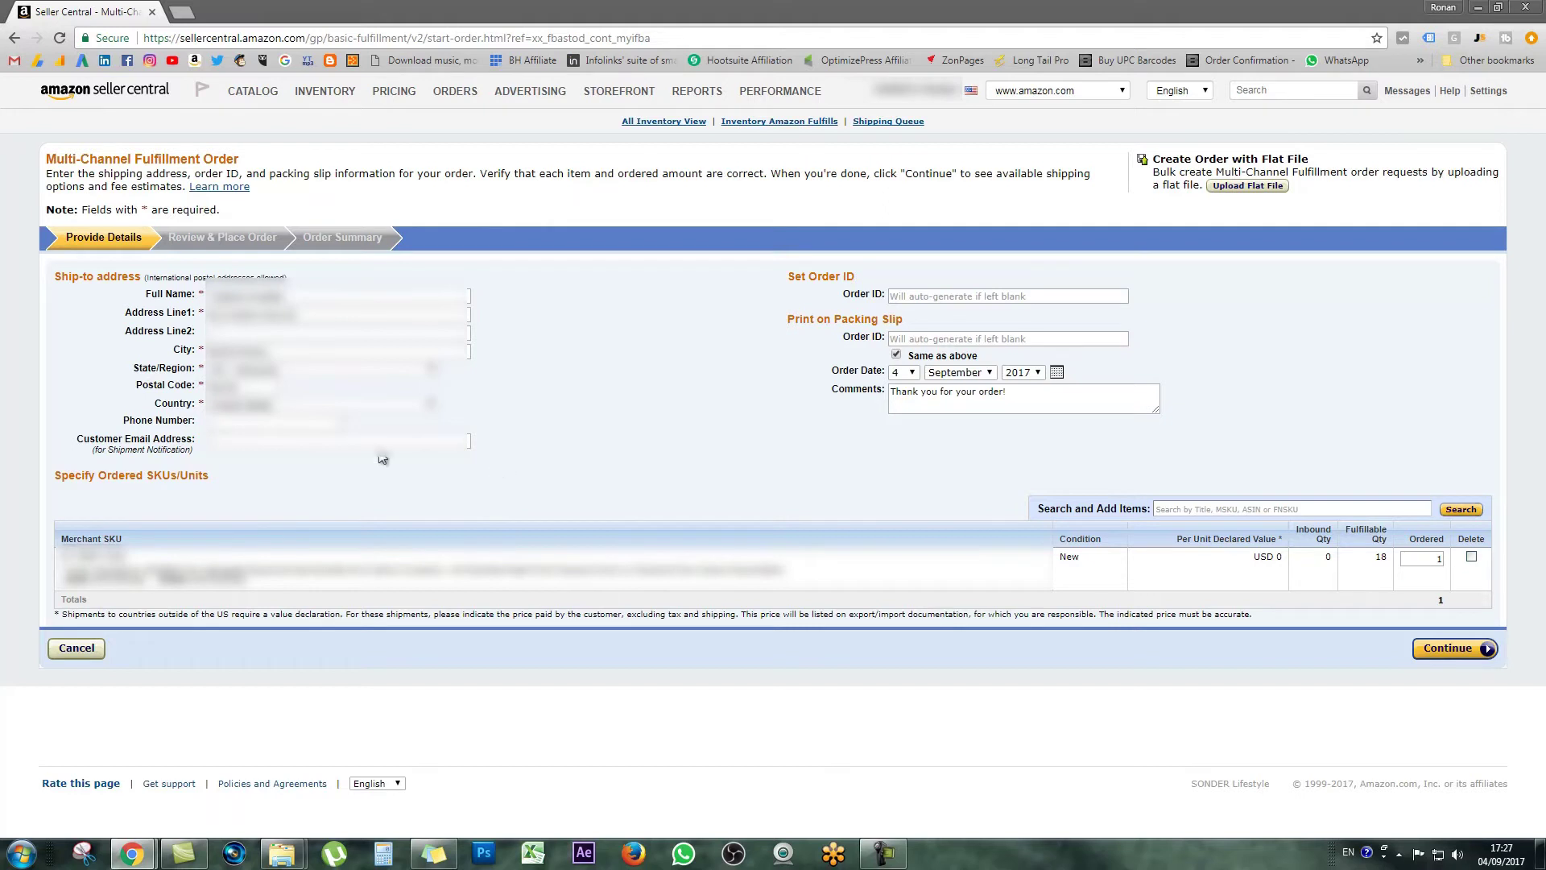
click(355, 441)
key(ctrl+v)
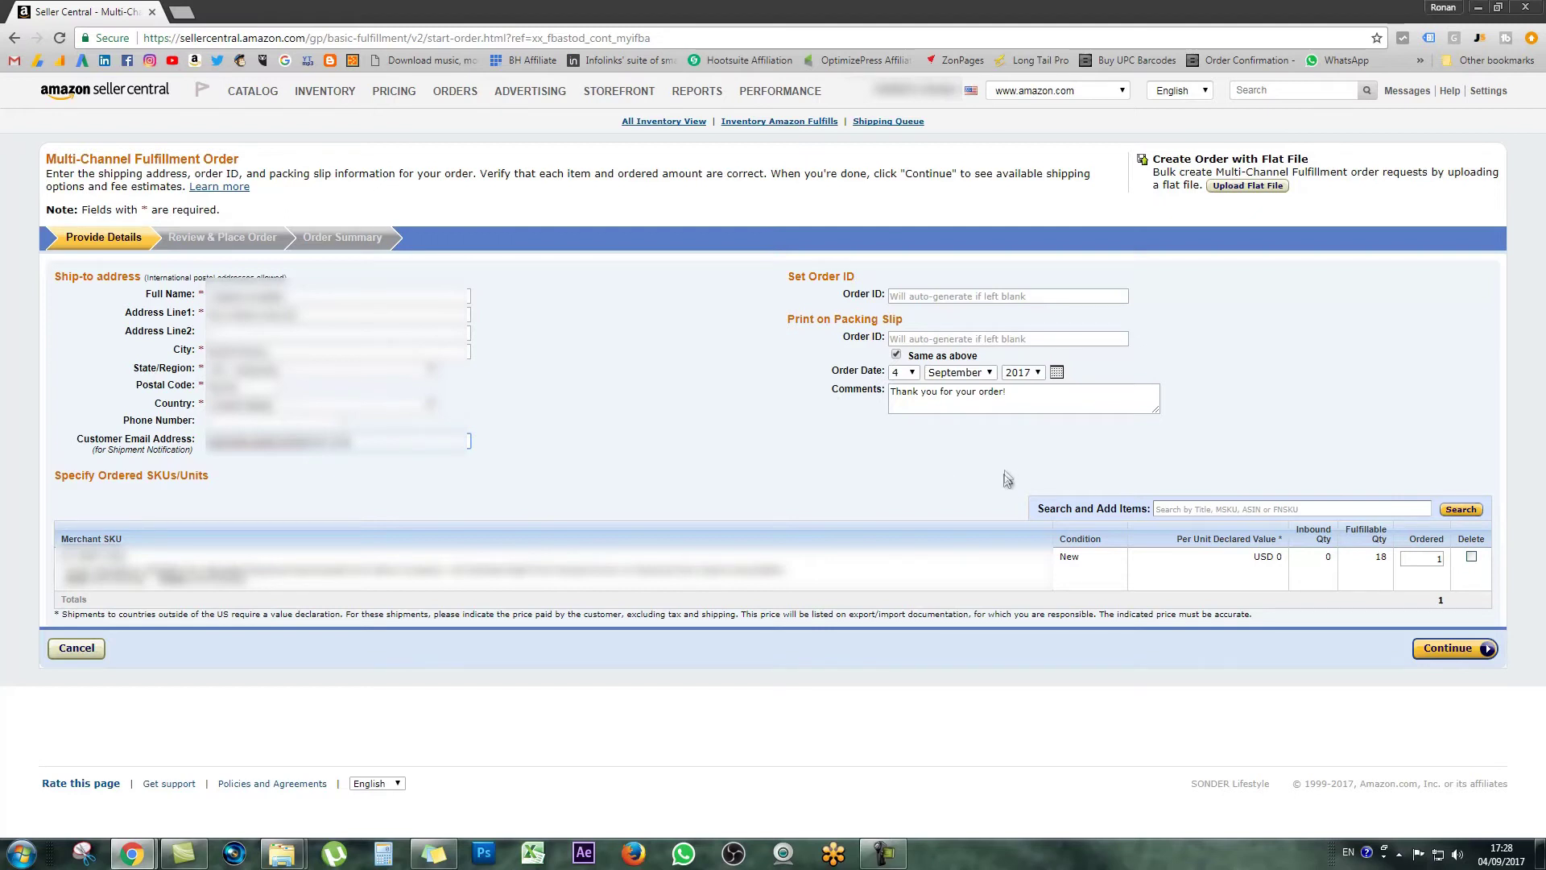
Keep the ordered quantity at 1 and continue to review: Standard Shipping, $5.85
double_click(1432, 558)
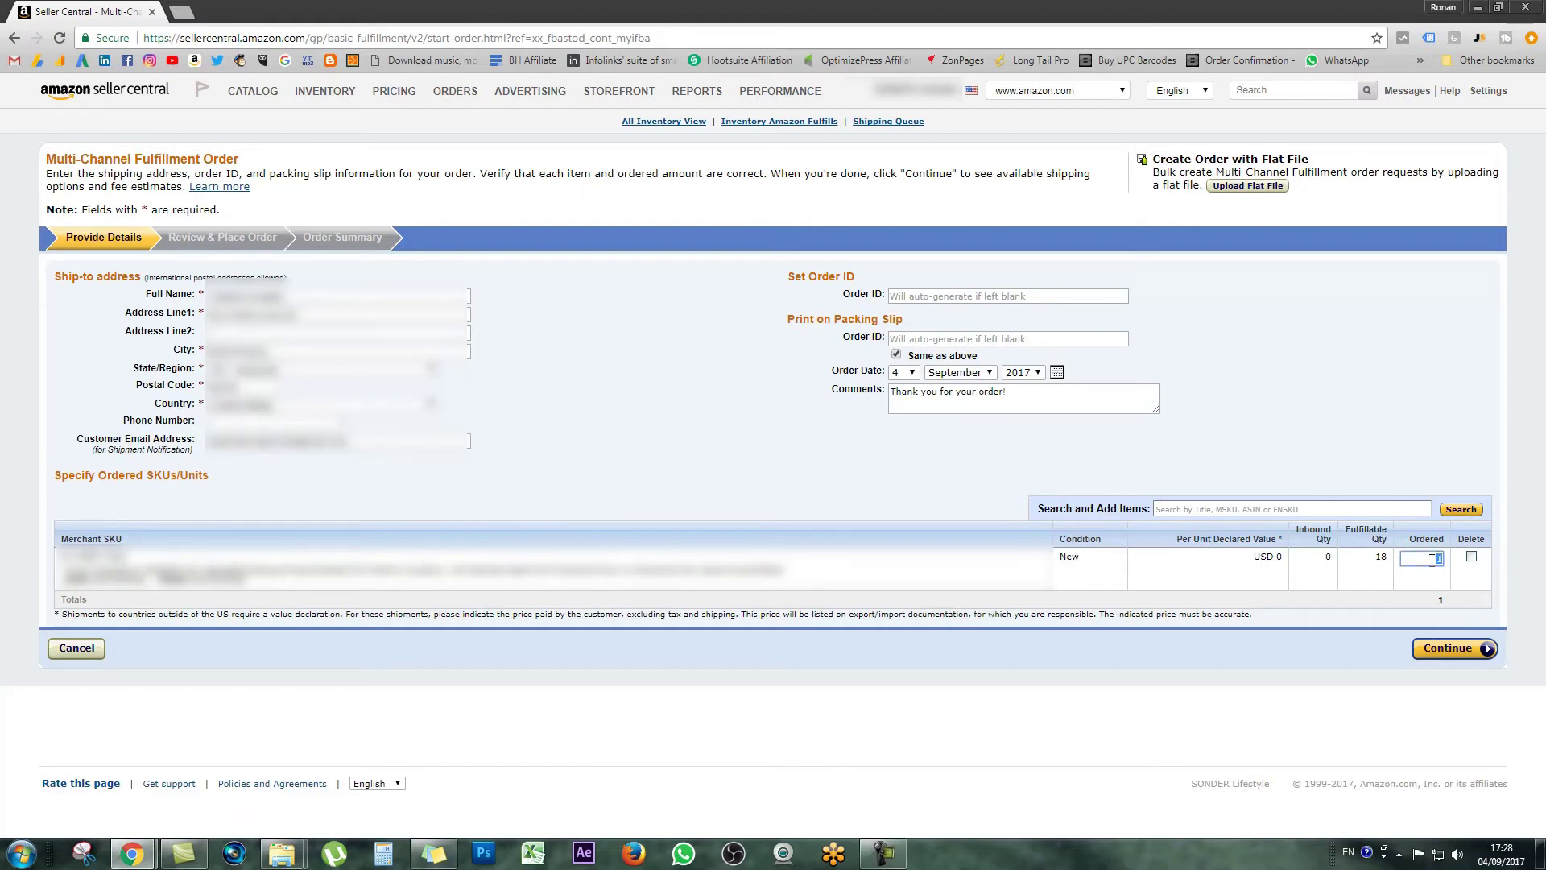
click(1451, 656)
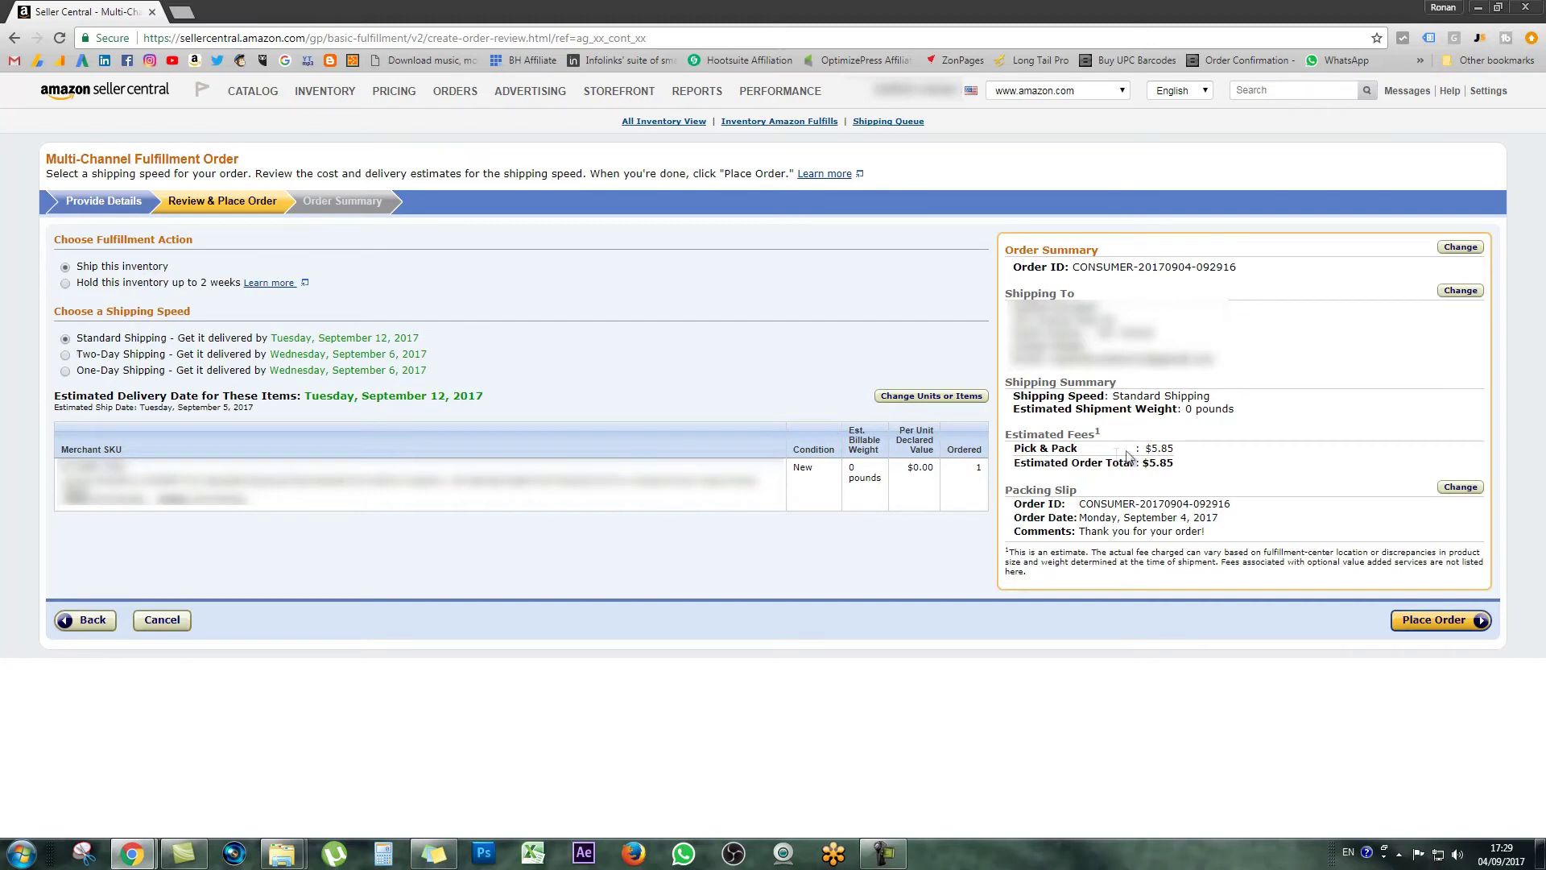
Compare Standard, Two-Day and One-Day shipping, leaving Two-Day selected at $7.90 for September 6
click(66, 355)
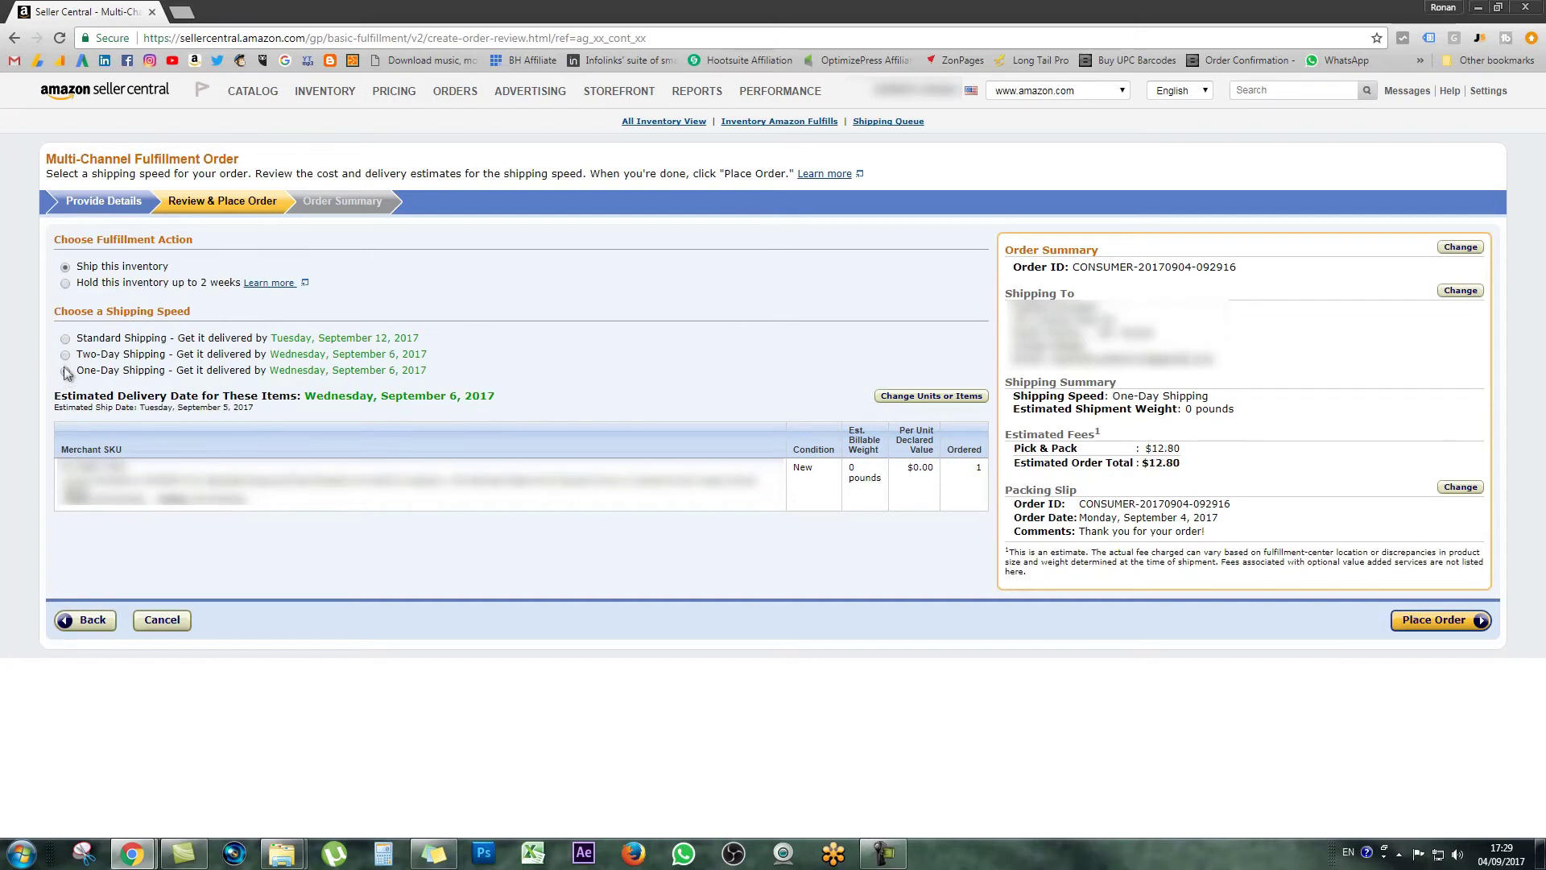
click(65, 341)
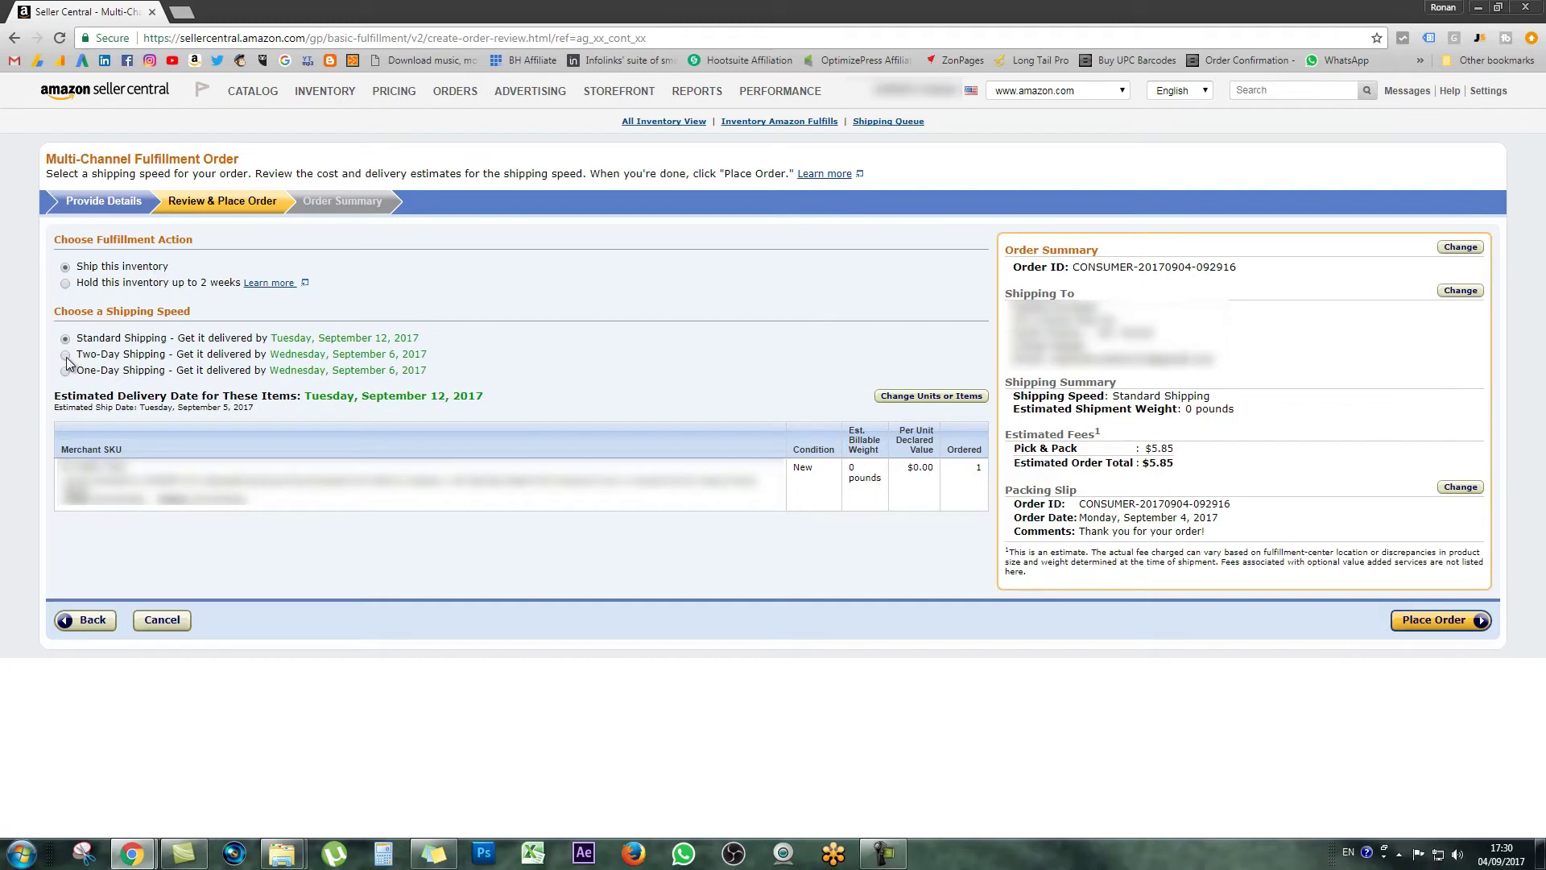
click(65, 355)
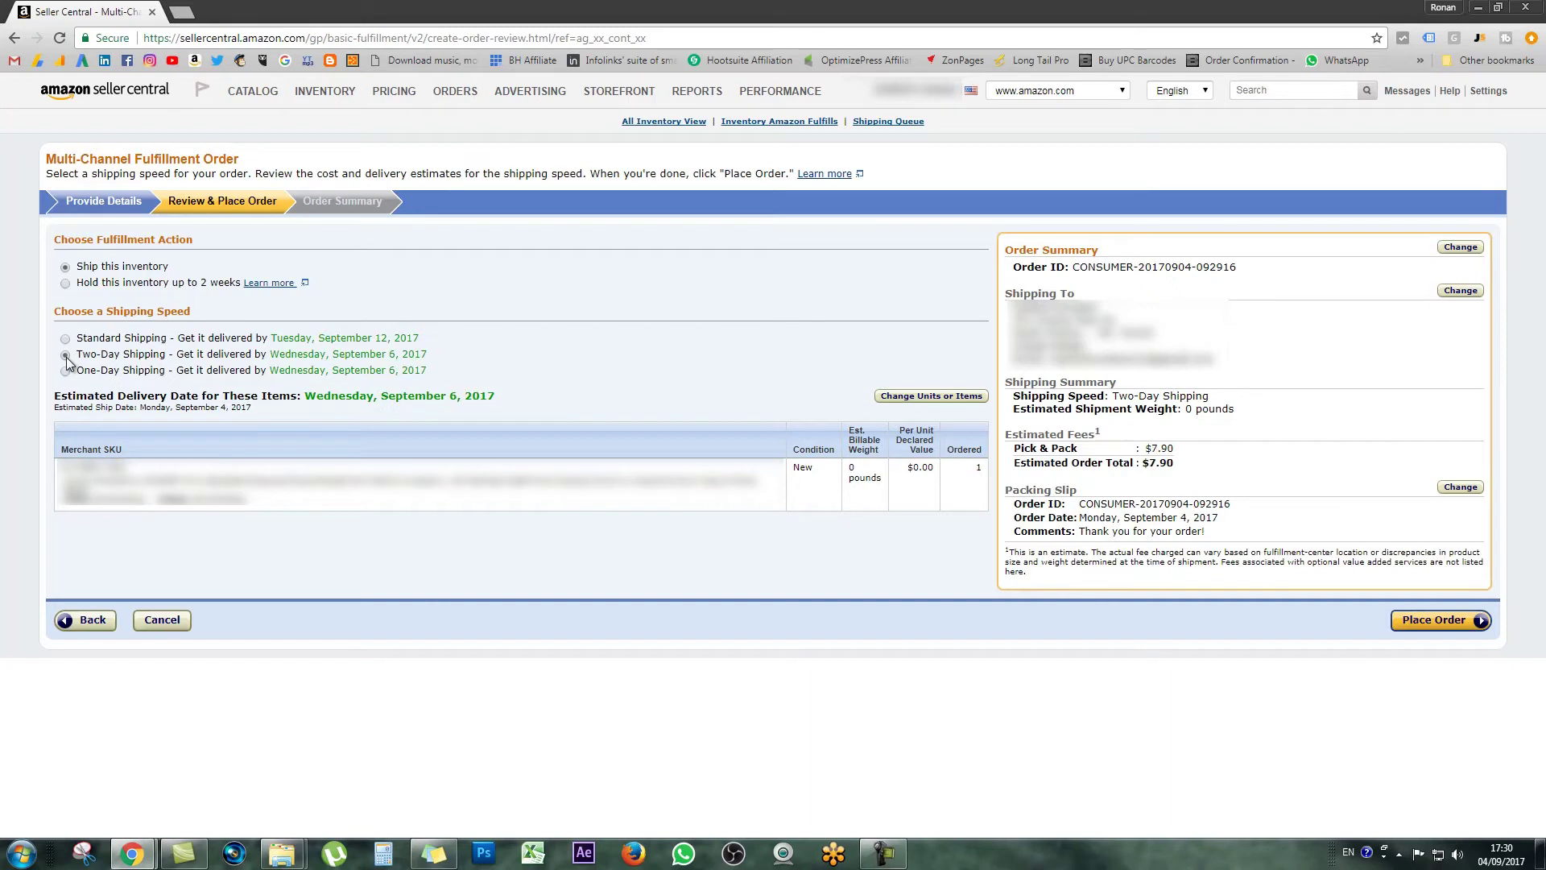
click(66, 339)
click(66, 355)
click(65, 370)
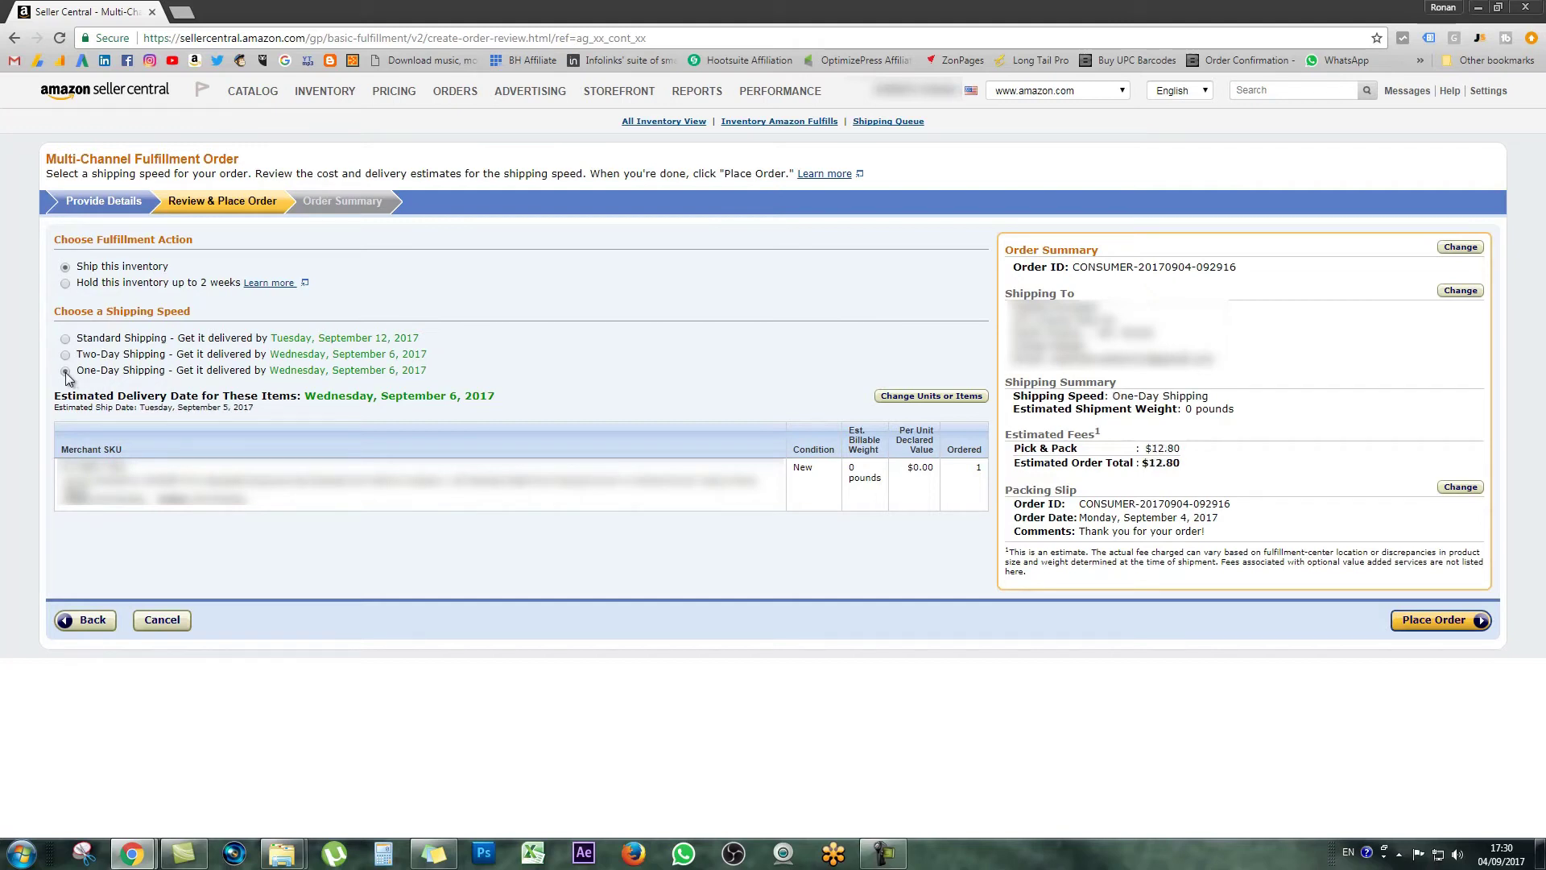
click(66, 355)
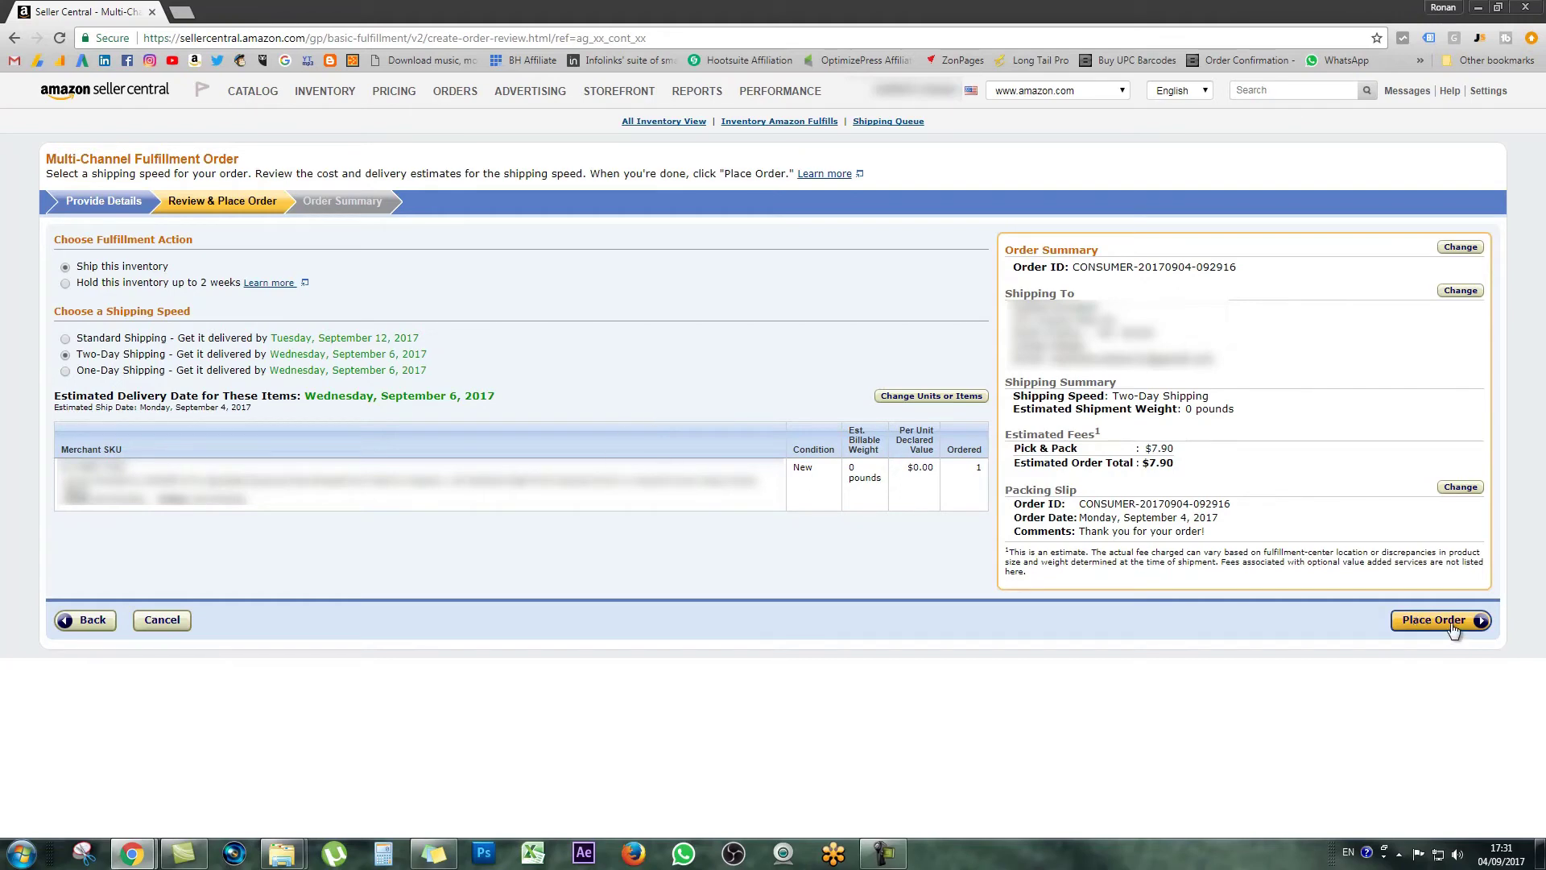
Place the fulfillment order and return to the Amazon-Fulfilled Inventory page
click(1452, 625)
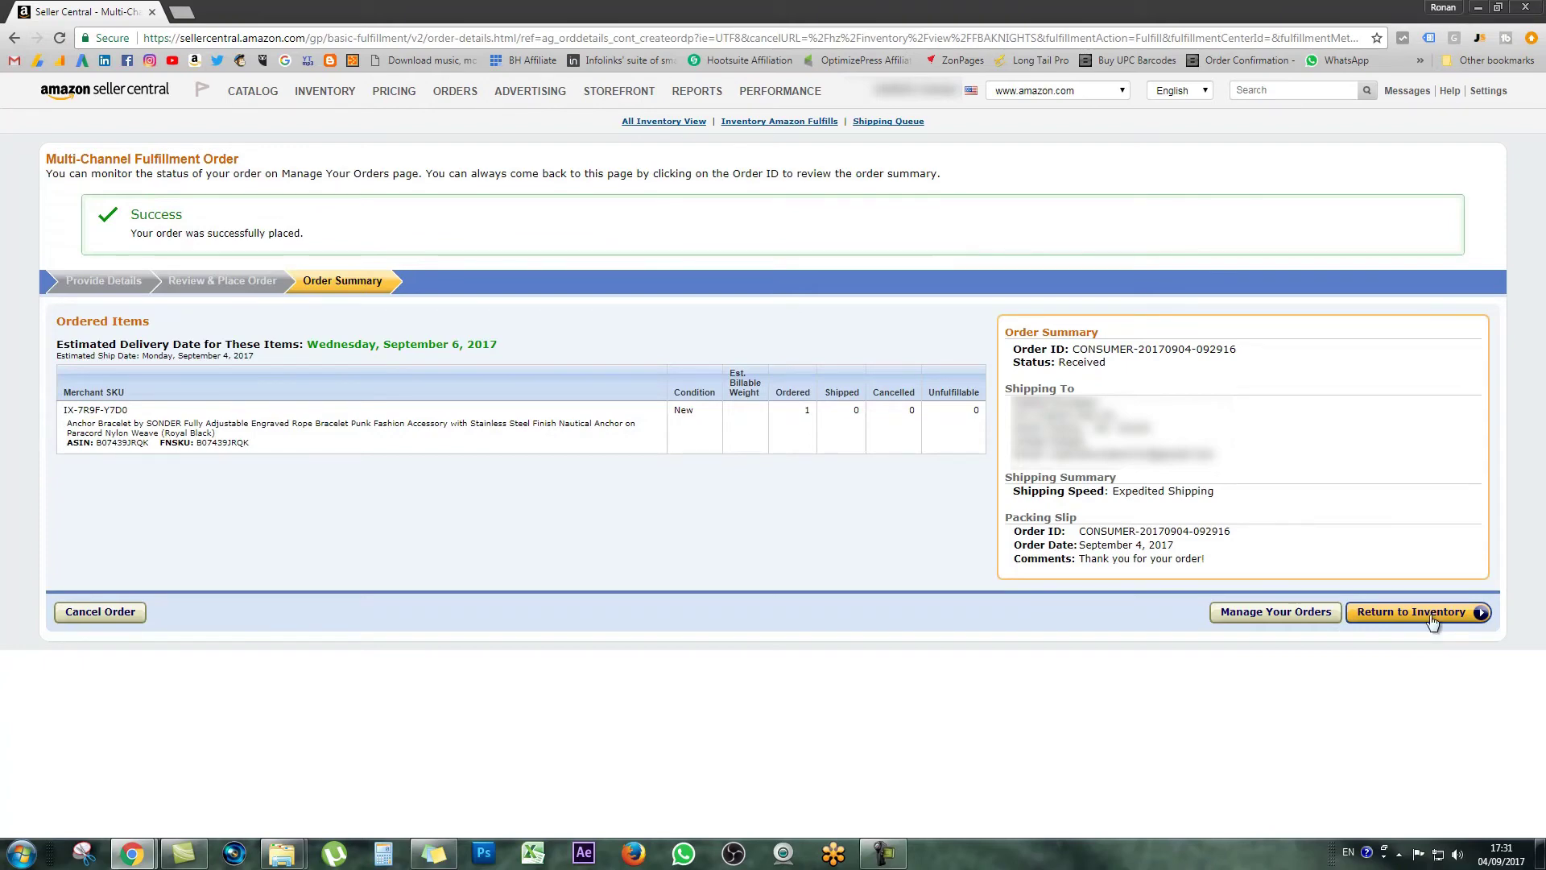
click(1433, 615)
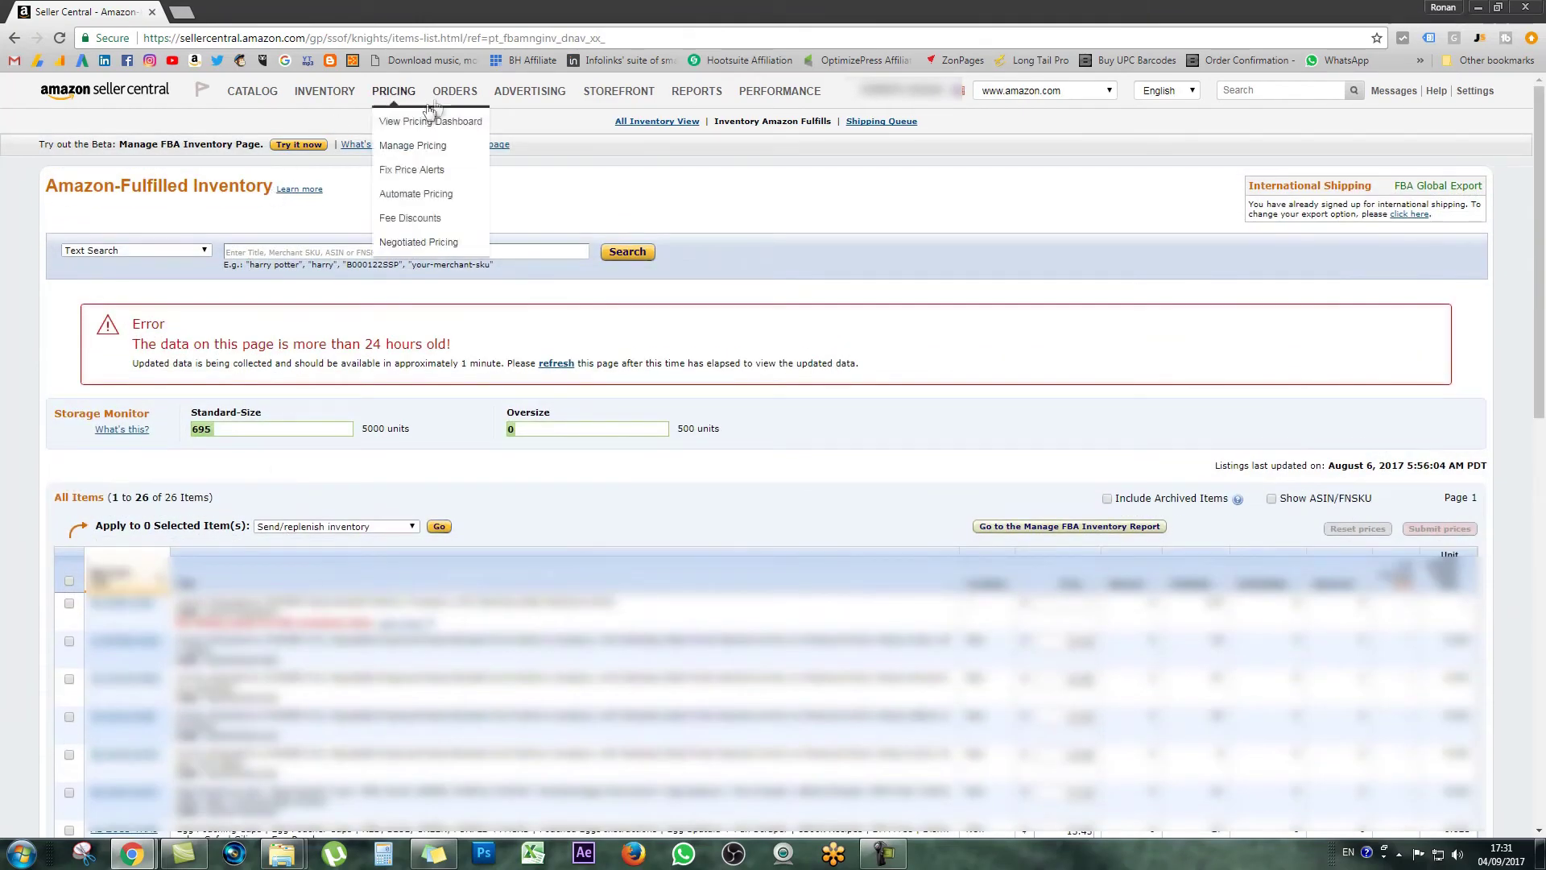
mouse_move(456, 95)
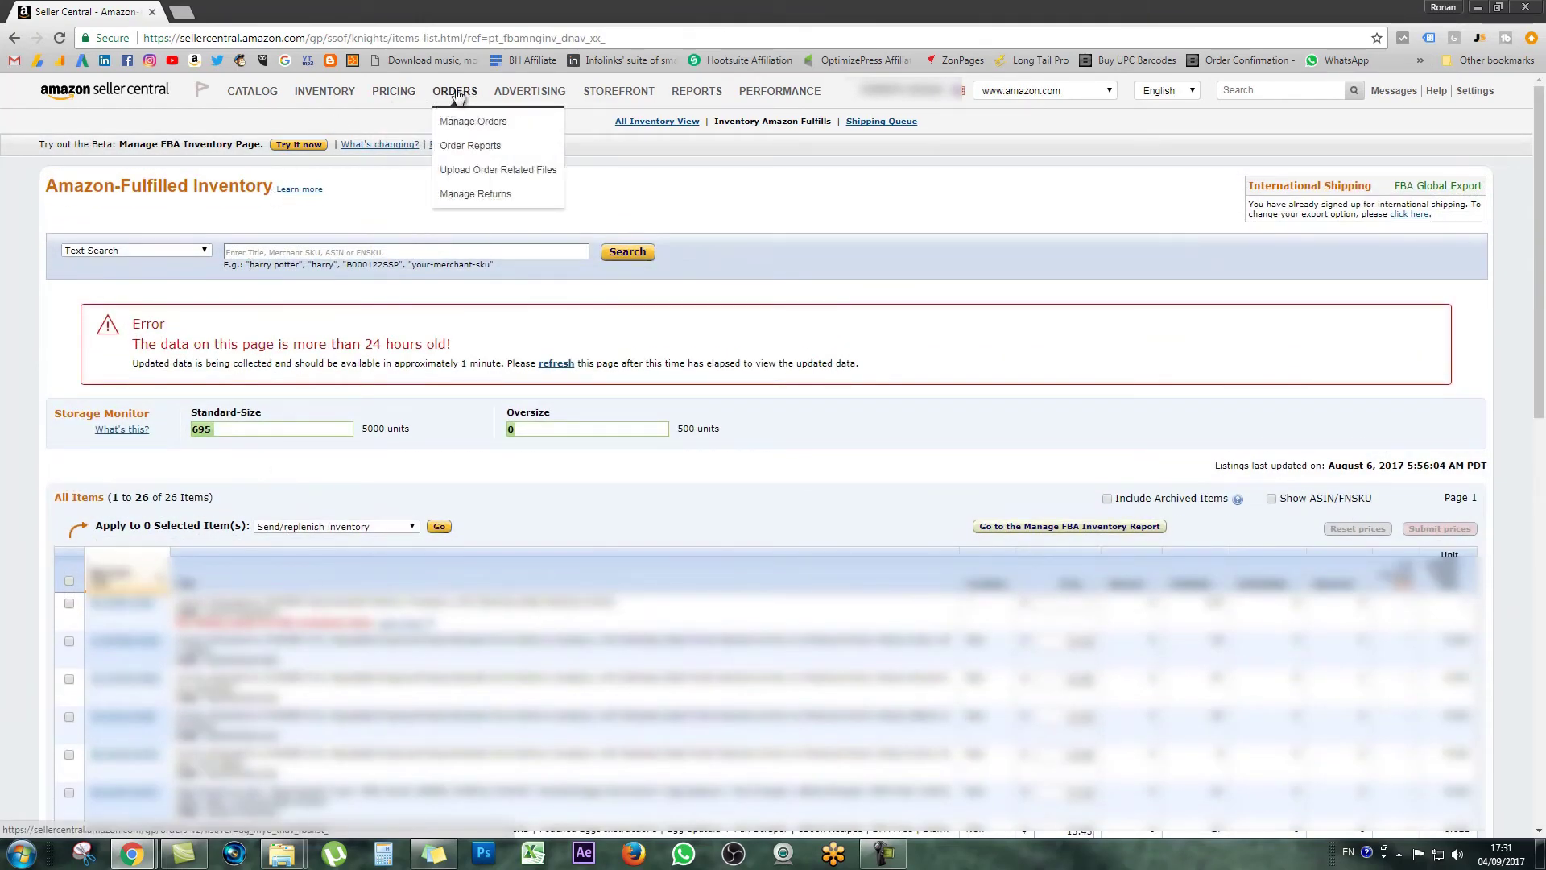
Open Manage Orders, where the new Pending order from Sep 4, 2017 heads the list
click(456, 95)
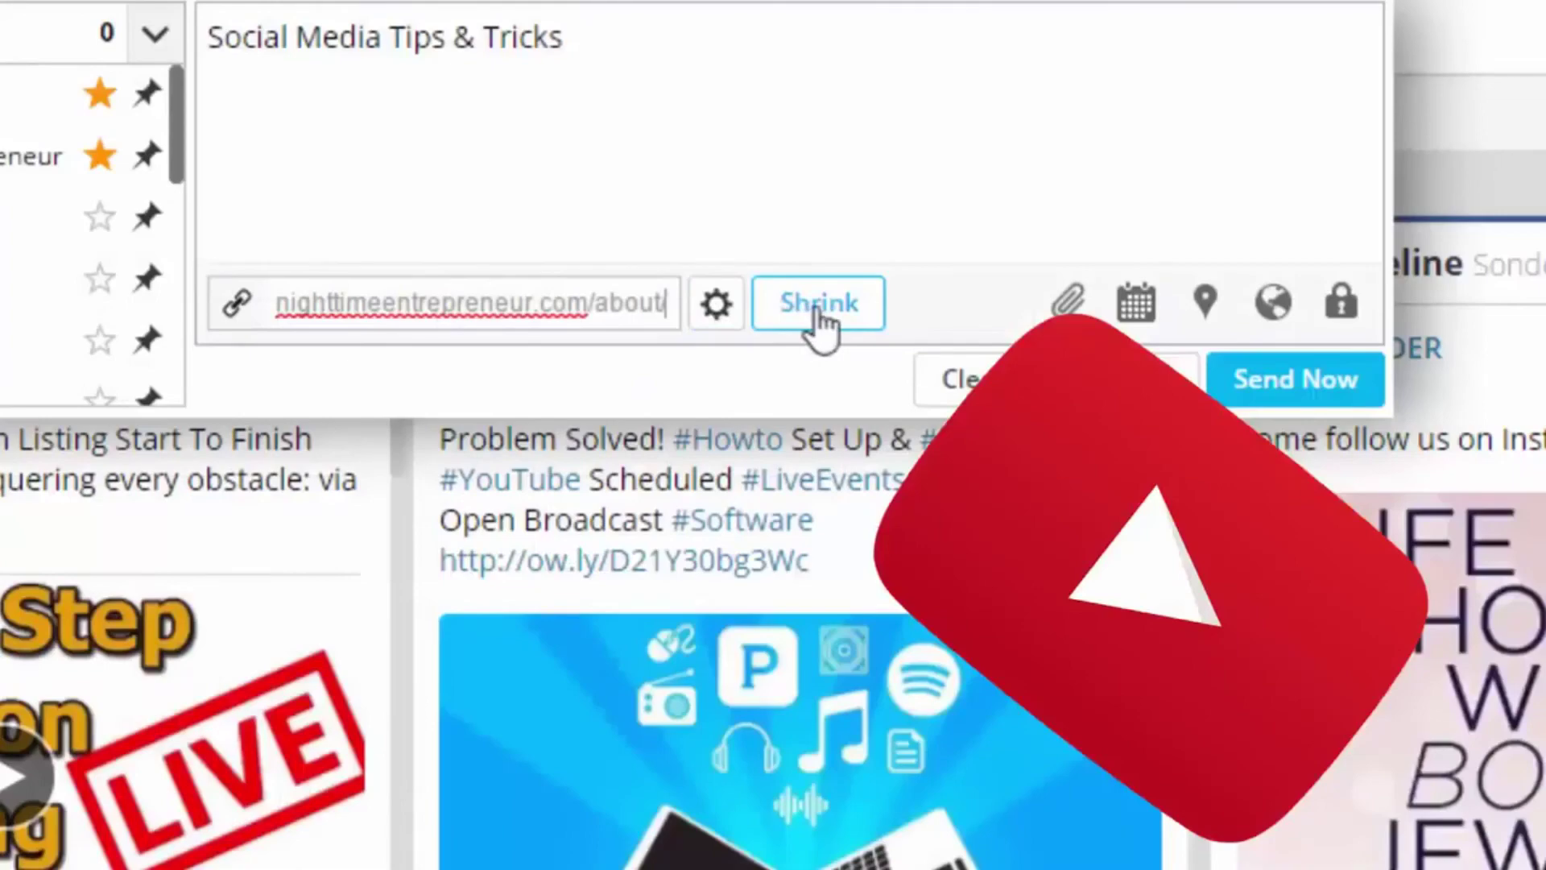
Shrink the about-page URL into an ow.ly link after 'Social Media Tips & Tricks'
click(855, 314)
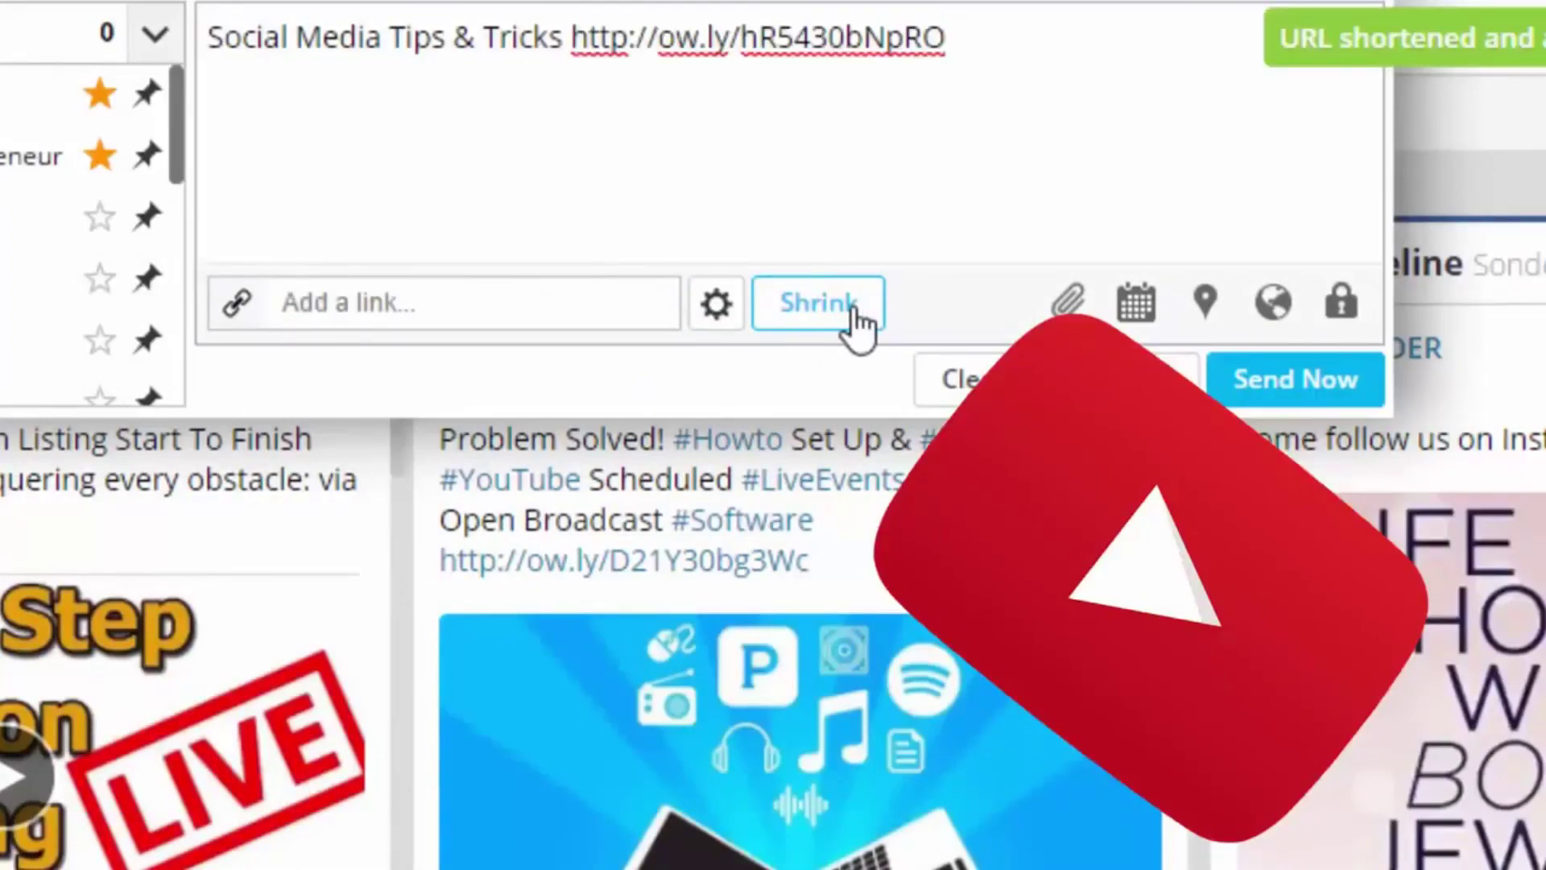